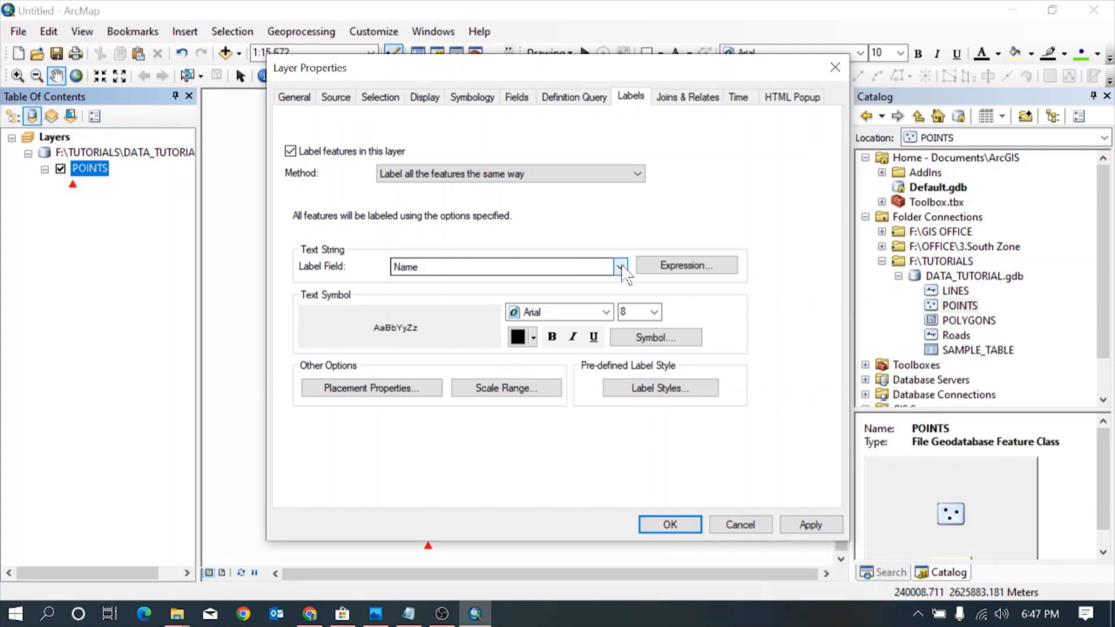
Label the POINTS layer features with the Asset ID field and apply the labels to the map
{"action": "left_click", "coordinate": [621, 267]}
{"action": "left_click", "coordinate": [467, 304]}
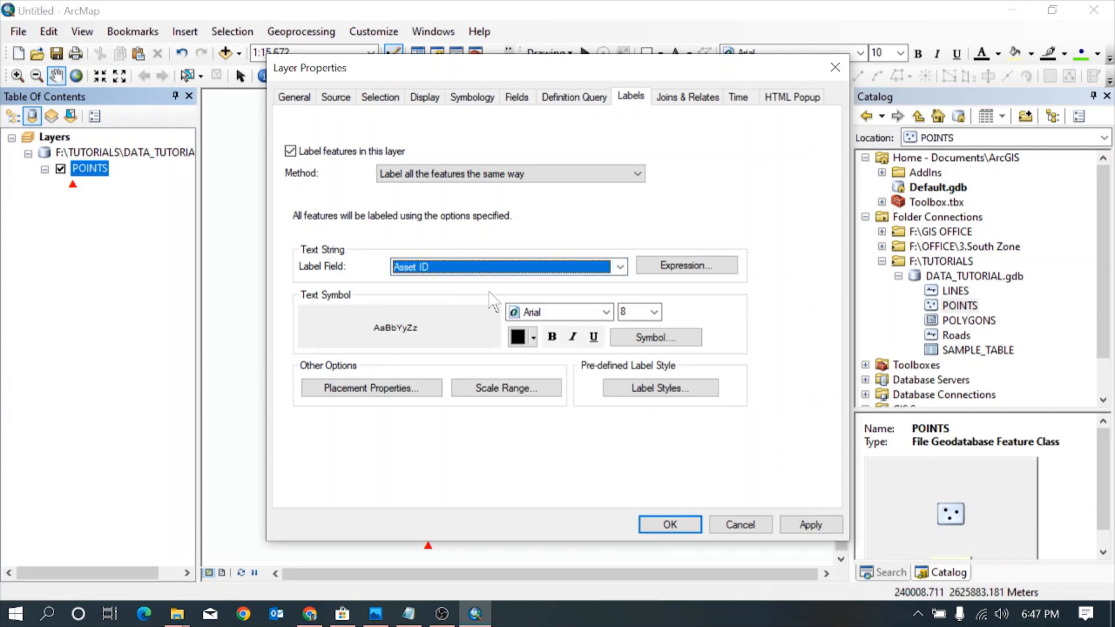
{"action": "left_click", "coordinate": [810, 524]}
{"action": "left_click", "coordinate": [668, 525]}
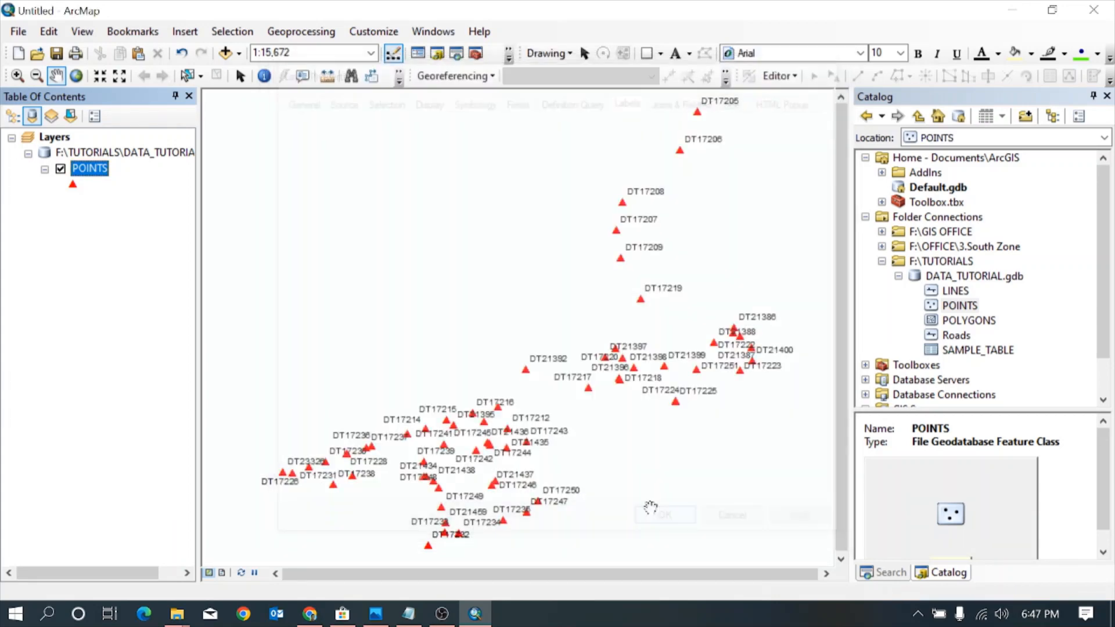
{"action": "scroll", "coordinate": [582, 353], "scroll_direction": "up", "scroll_amount": 5}
{"action": "scroll", "coordinate": [582, 353], "scroll_direction": "down", "scroll_amount": 3}
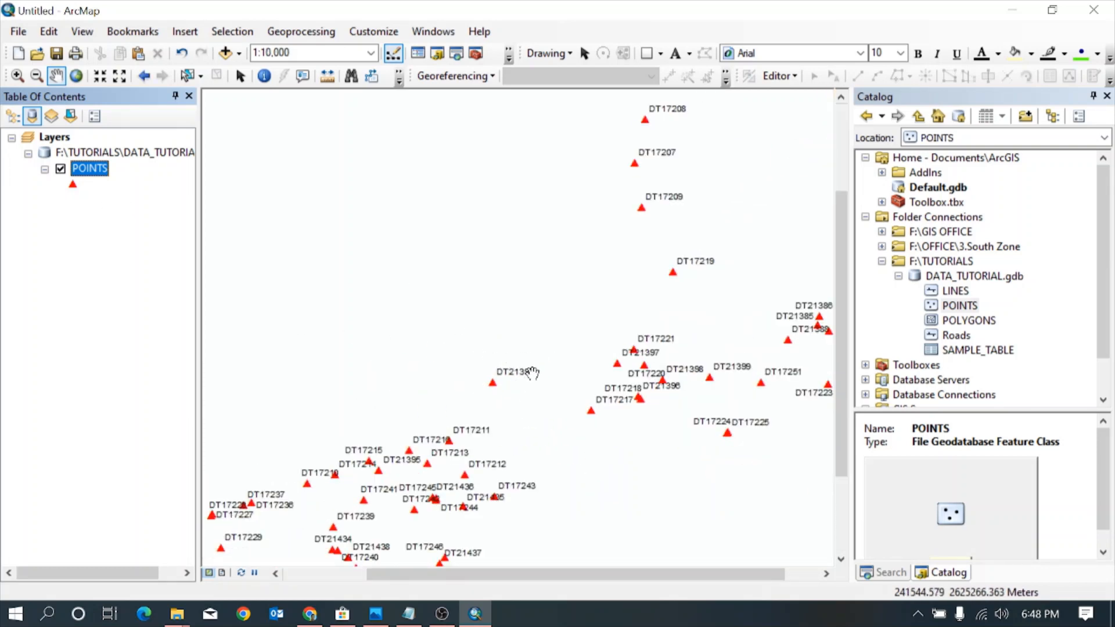
Format the POINTS layer labels in bold red Bookman Old Style and apply the change to the map
{"action": "double_click", "coordinate": [88, 169]}
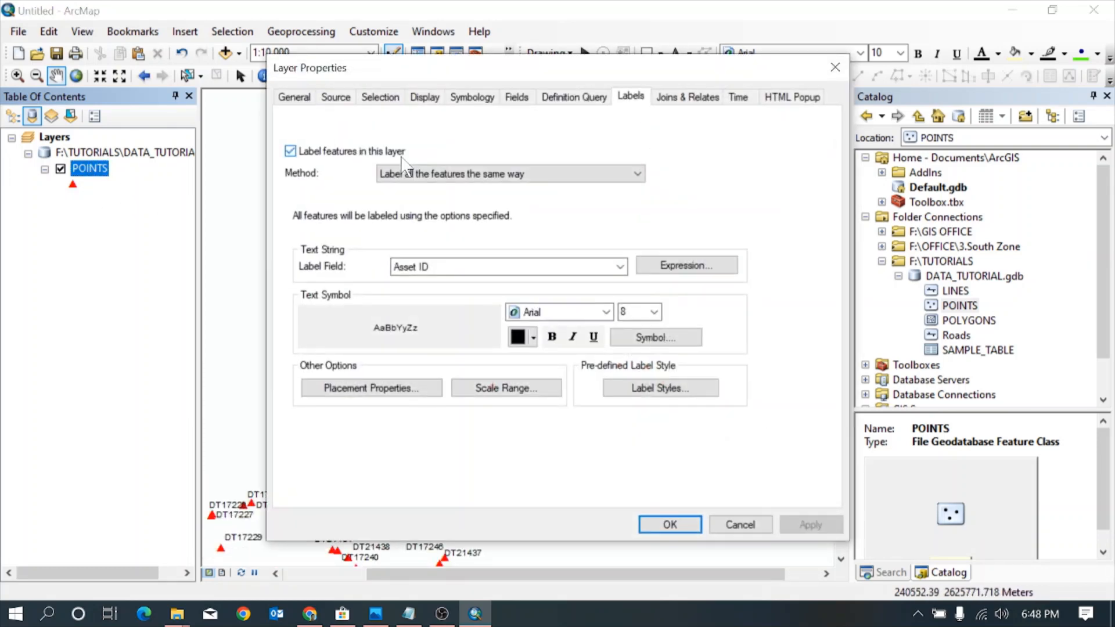
{"action": "left_click", "coordinate": [606, 313]}
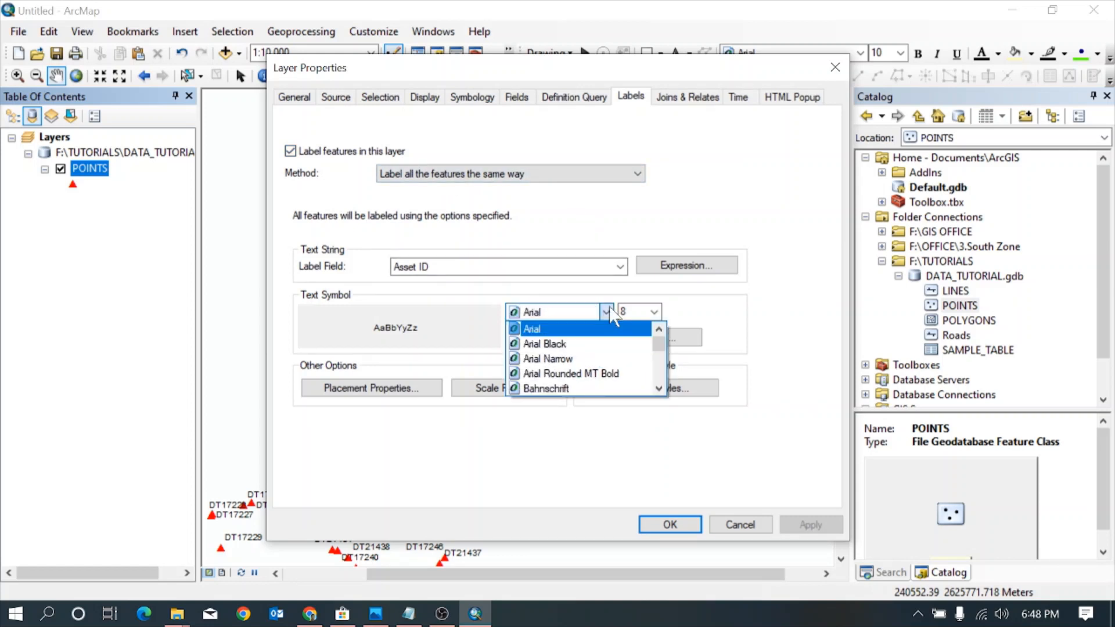
{"action": "scroll", "coordinate": [614, 317], "scroll_direction": "down", "scroll_amount": 5}
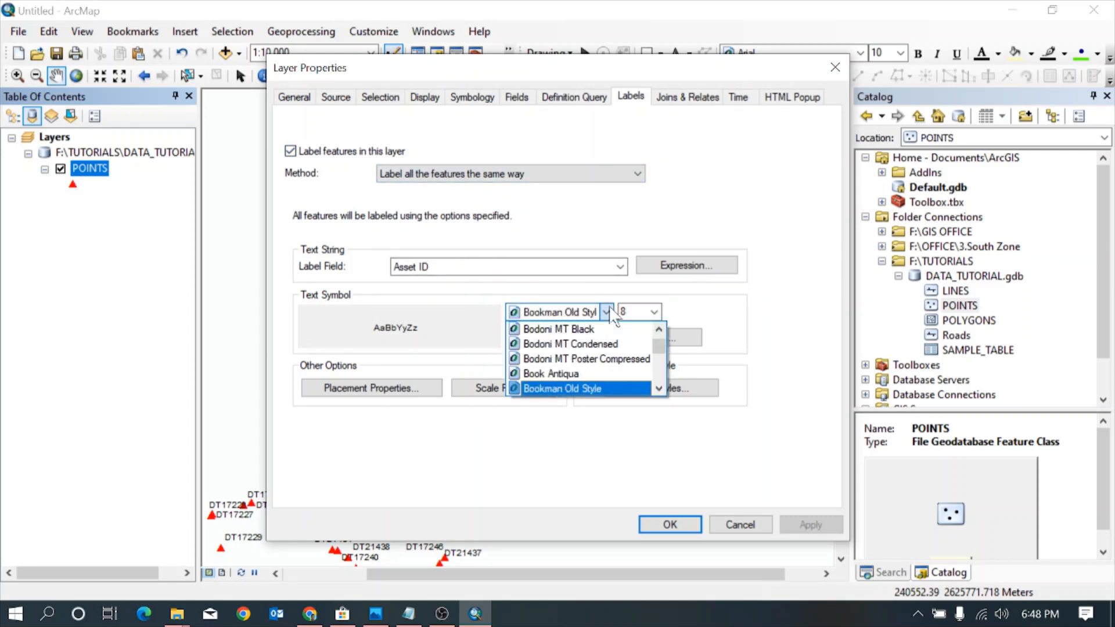
{"action": "left_click", "coordinate": [610, 313]}
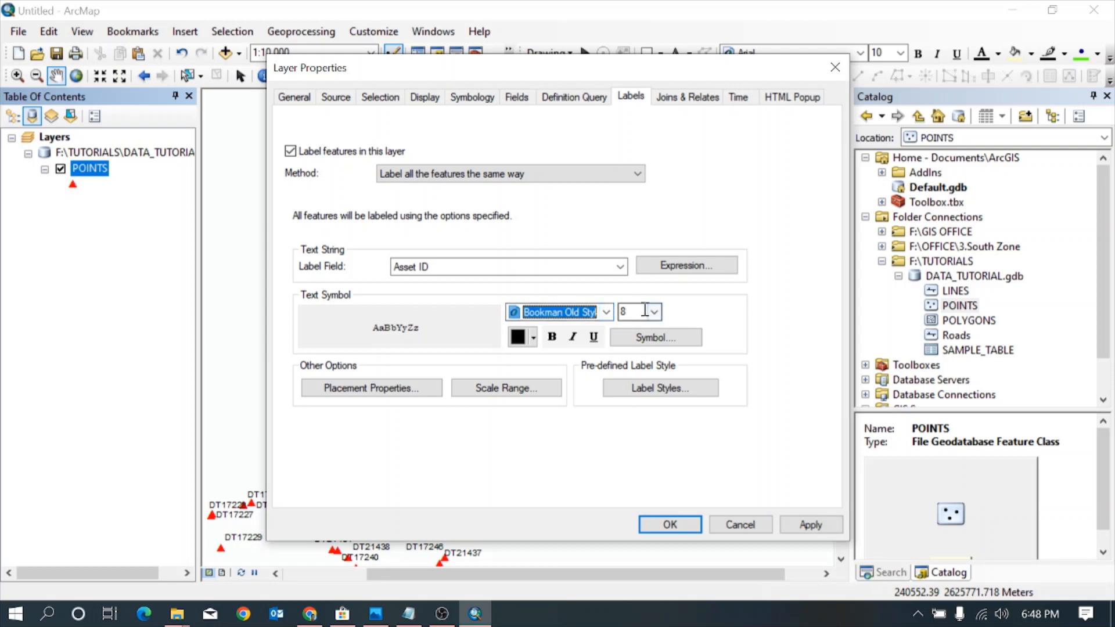
{"action": "left_click", "coordinate": [552, 337]}
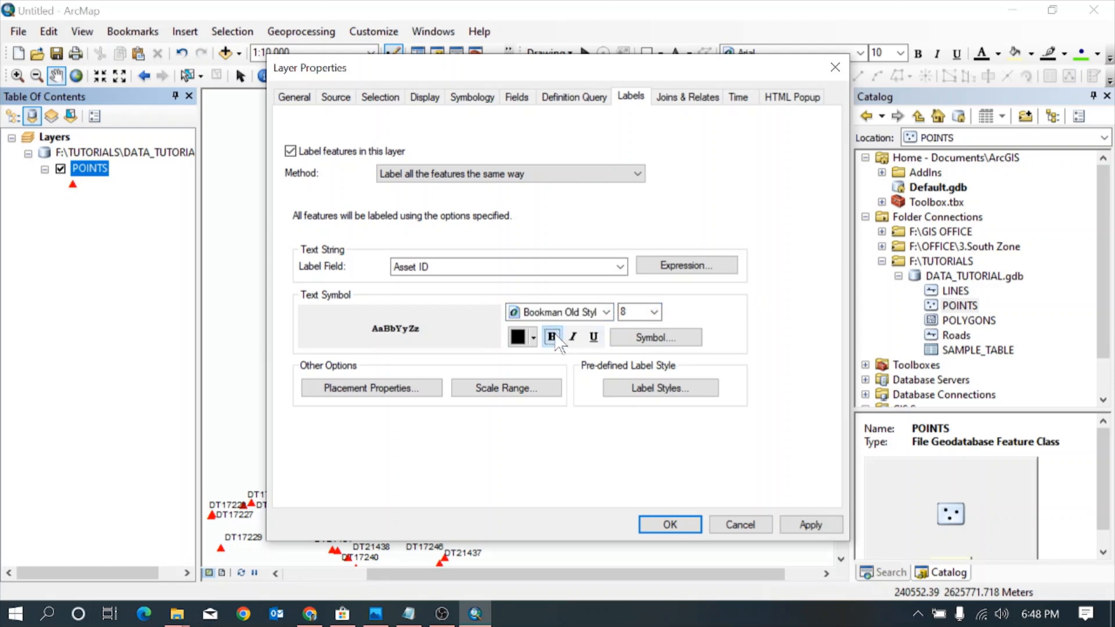
{"action": "left_click", "coordinate": [533, 338]}
{"action": "left_click", "coordinate": [532, 430]}
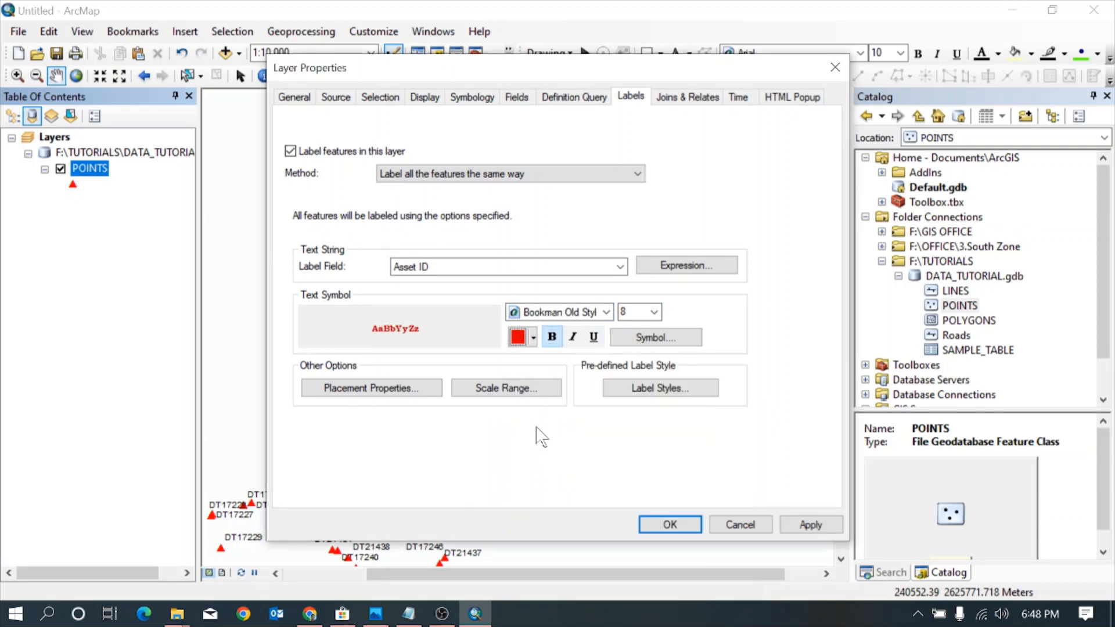
{"action": "left_click", "coordinate": [811, 524]}
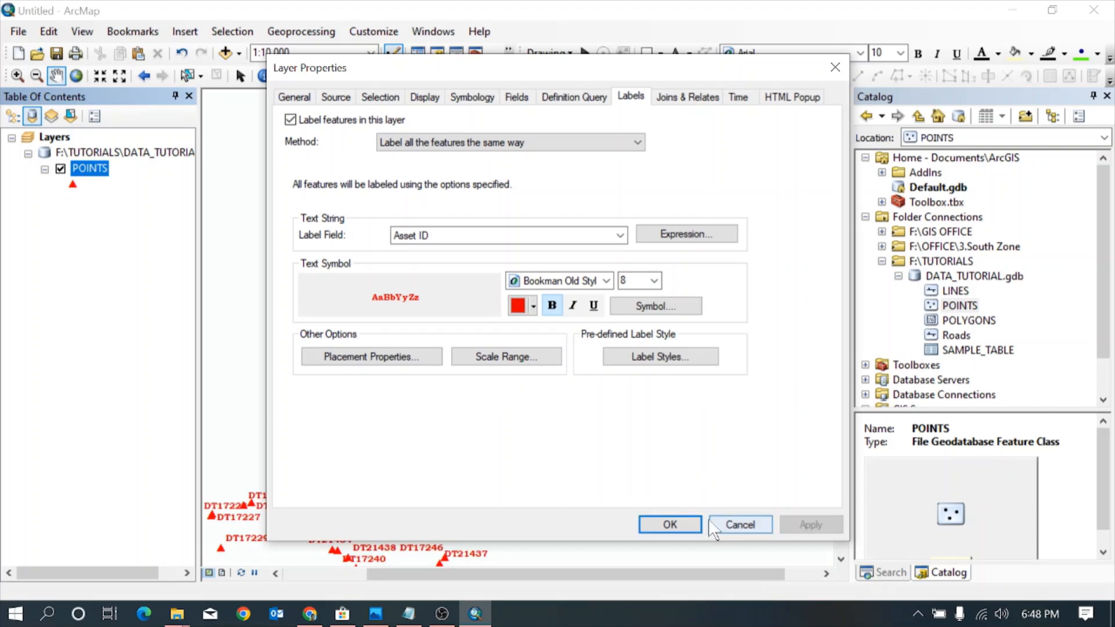
{"action": "left_click", "coordinate": [670, 525]}
{"action": "scroll", "coordinate": [507, 370], "scroll_direction": "down", "scroll_amount": 5}
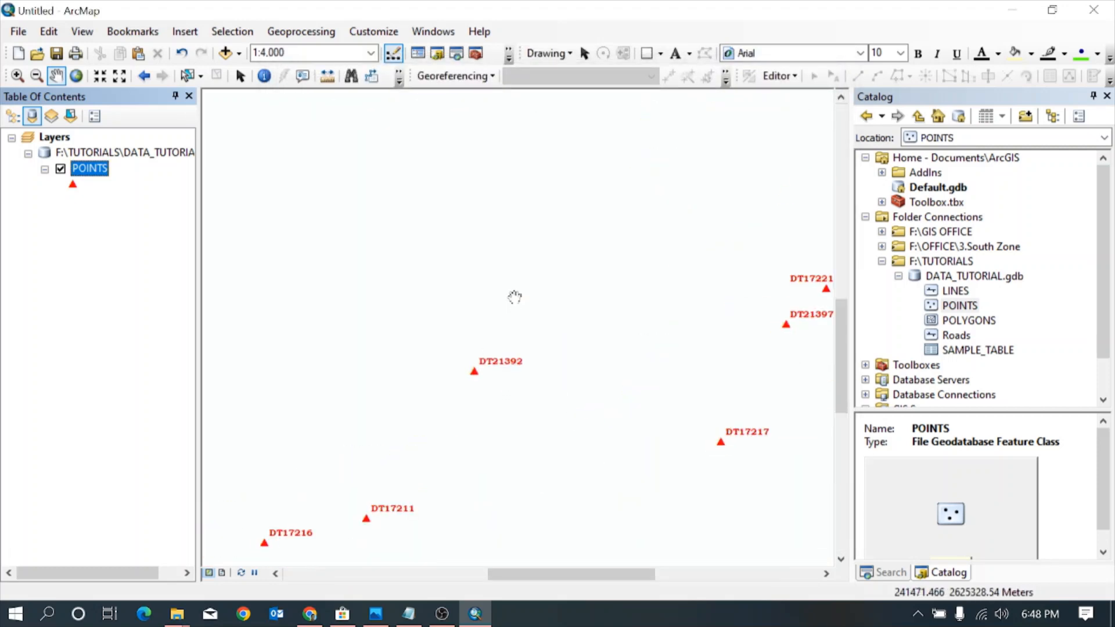
{"action": "scroll", "coordinate": [470, 269], "scroll_direction": "up", "scroll_amount": 2}
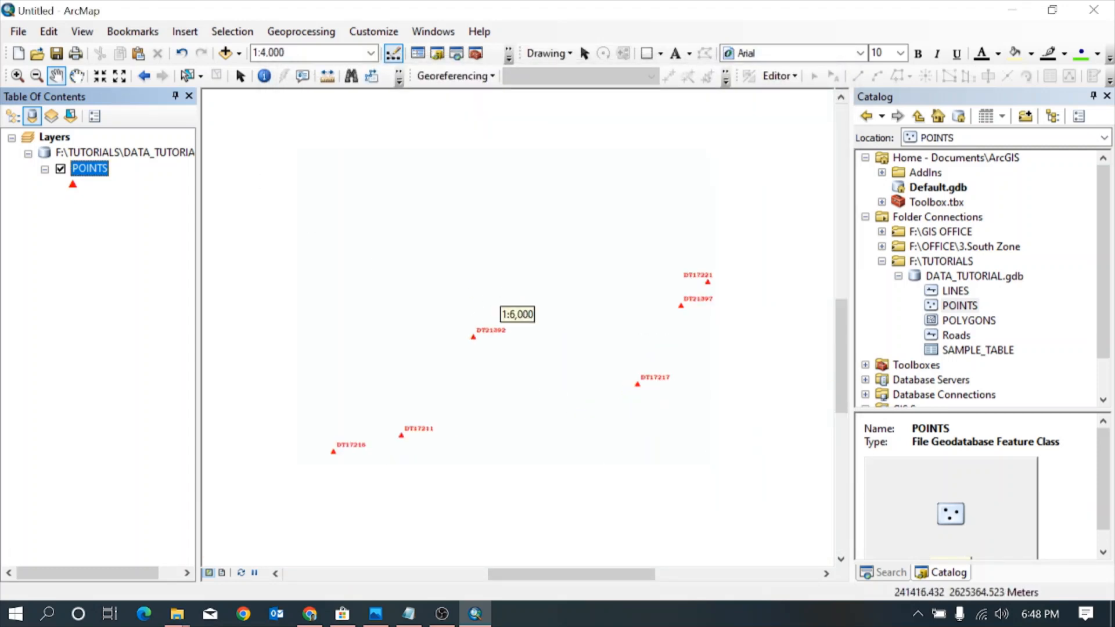
{"action": "scroll", "coordinate": [528, 288], "scroll_direction": "up", "scroll_amount": 4}
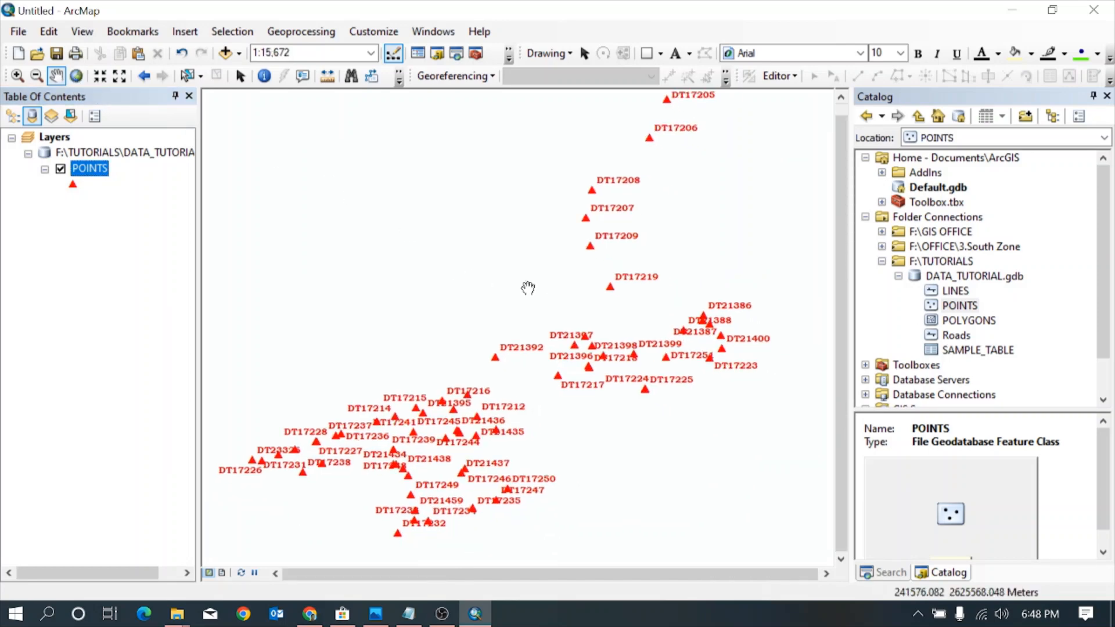
Add the LINES feature class from DATA_TUTORIAL.gdb to the map
{"action": "double_click", "coordinate": [964, 291]}
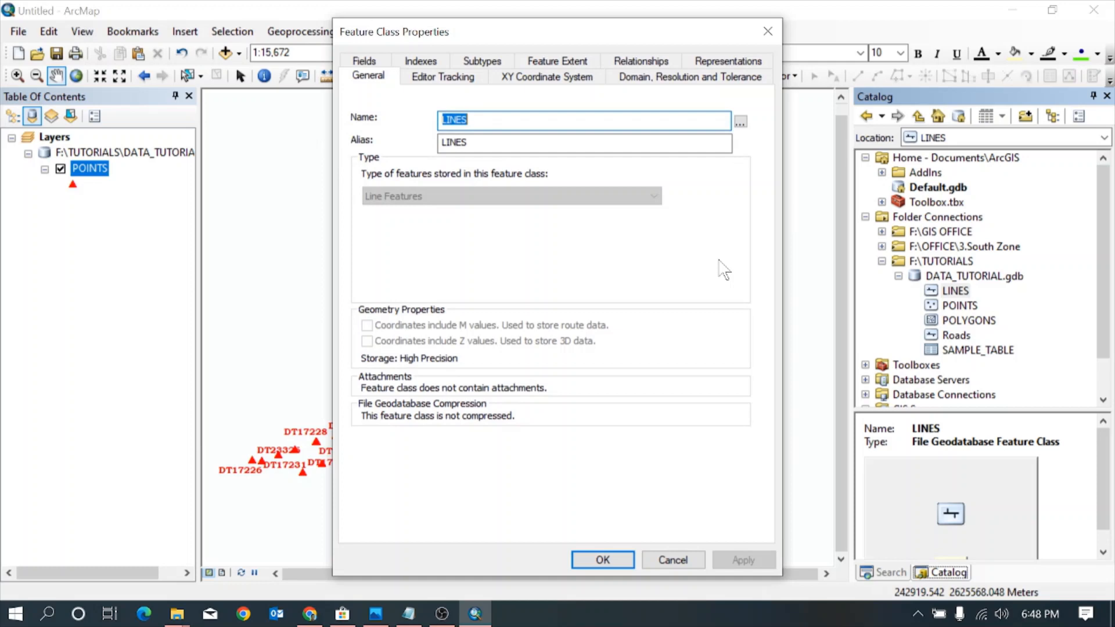
{"action": "left_click", "coordinate": [768, 30]}
{"action": "left_click_drag", "start_coordinate": [944, 297], "coordinate": [575, 296]}
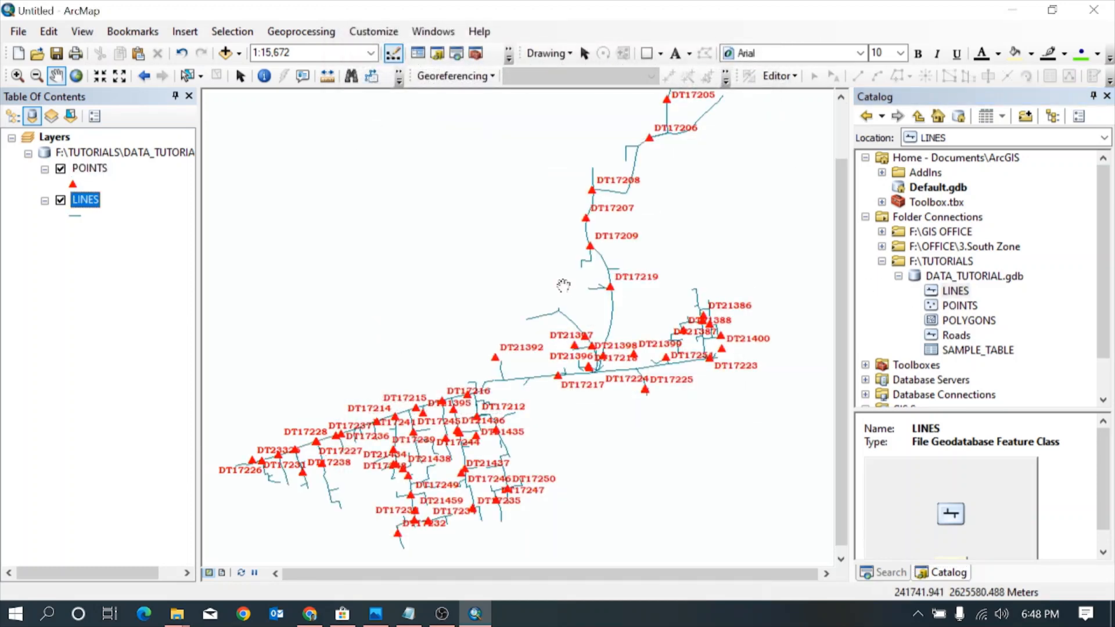
Set the LINES layer symbol to Arrow at End in blue with a width of 1
{"action": "left_click", "coordinate": [70, 216]}
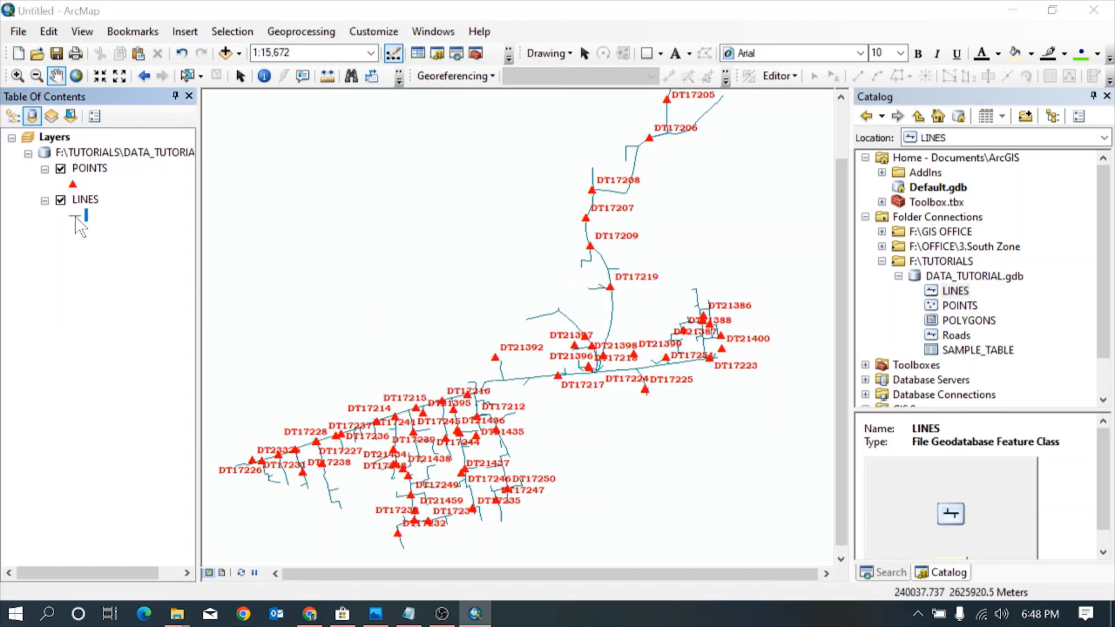
{"action": "left_click_drag", "start_coordinate": [606, 192], "coordinate": [601, 440]}
{"action": "left_click", "coordinate": [382, 385]}
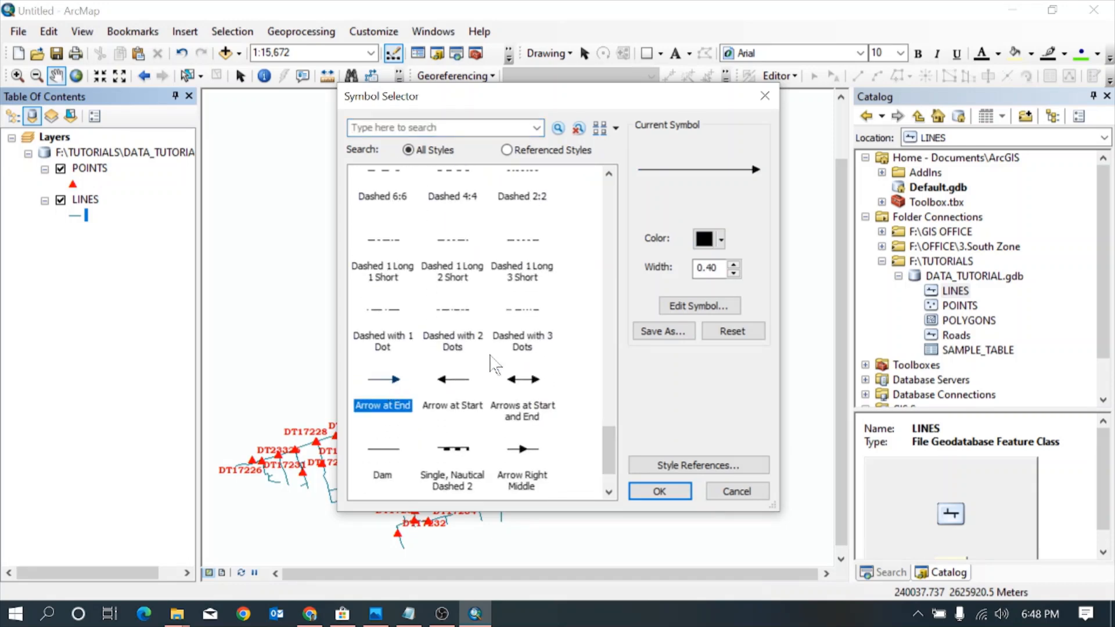
{"action": "left_click", "coordinate": [721, 239]}
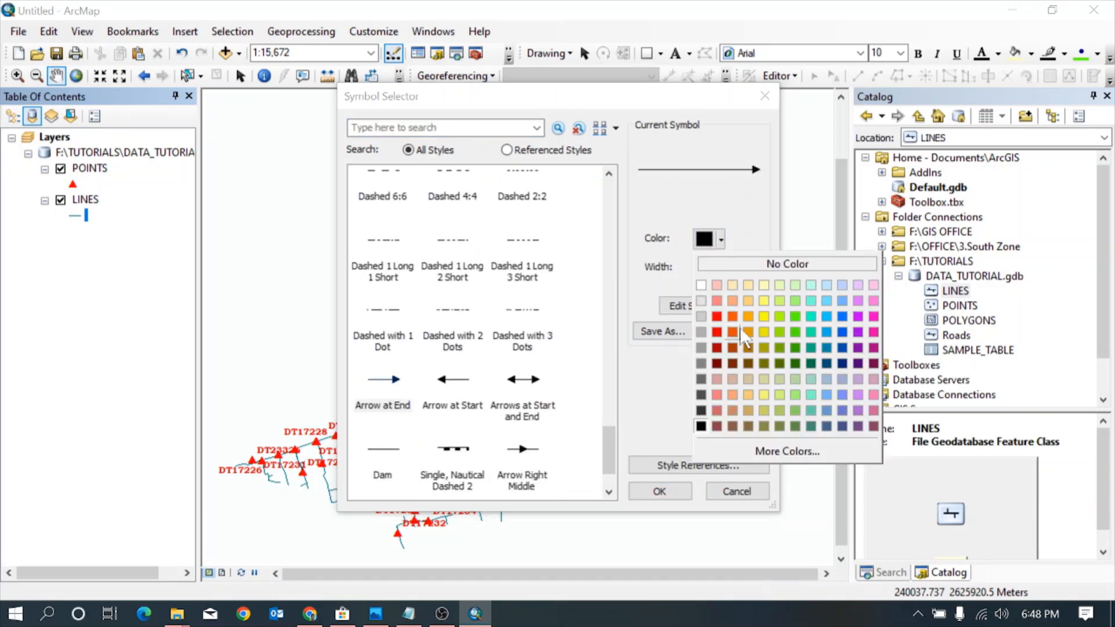
{"action": "left_click", "coordinate": [842, 332]}
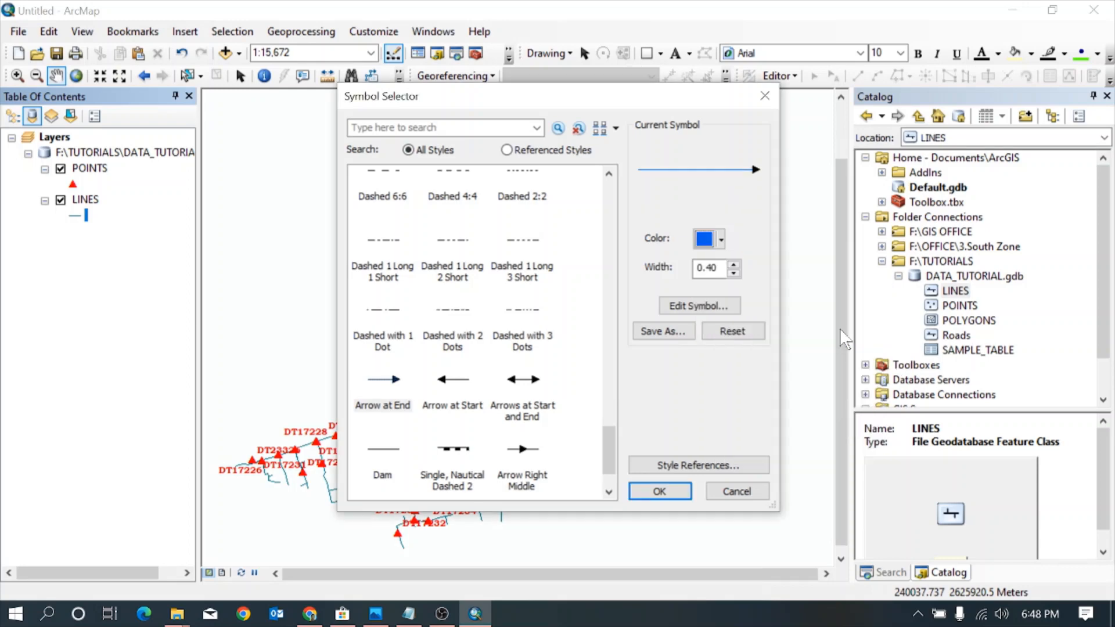
{"action": "left_click", "coordinate": [734, 264]}
Recolor the arrowhead decoration of the LINES symbol to the same blue and apply the symbol to the layer
{"action": "left_click", "coordinate": [706, 306]}
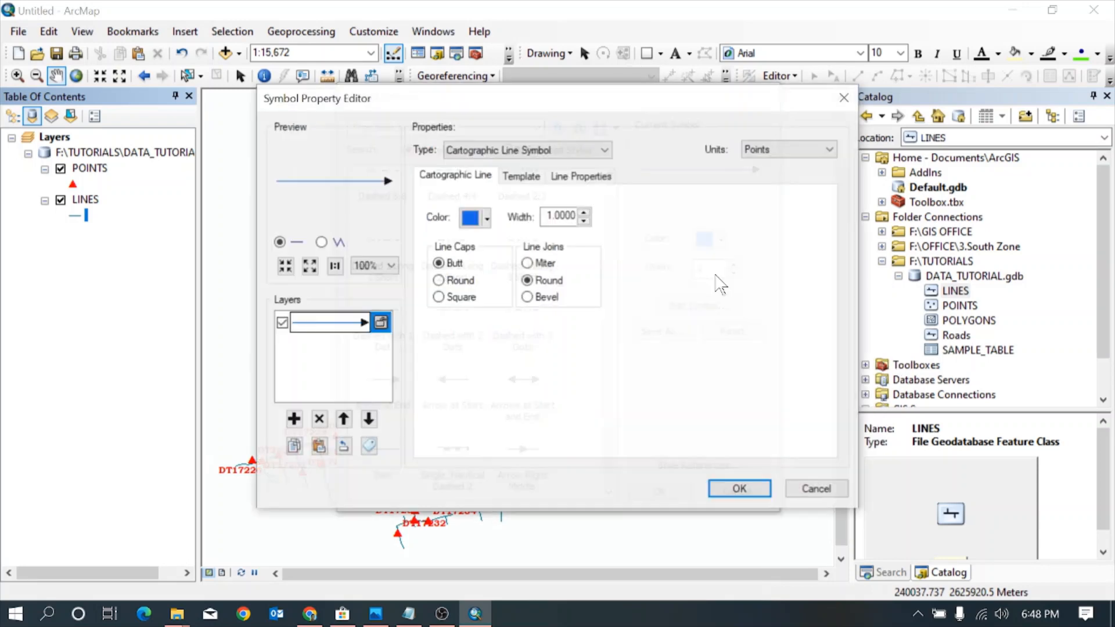
{"action": "left_click", "coordinate": [566, 179]}
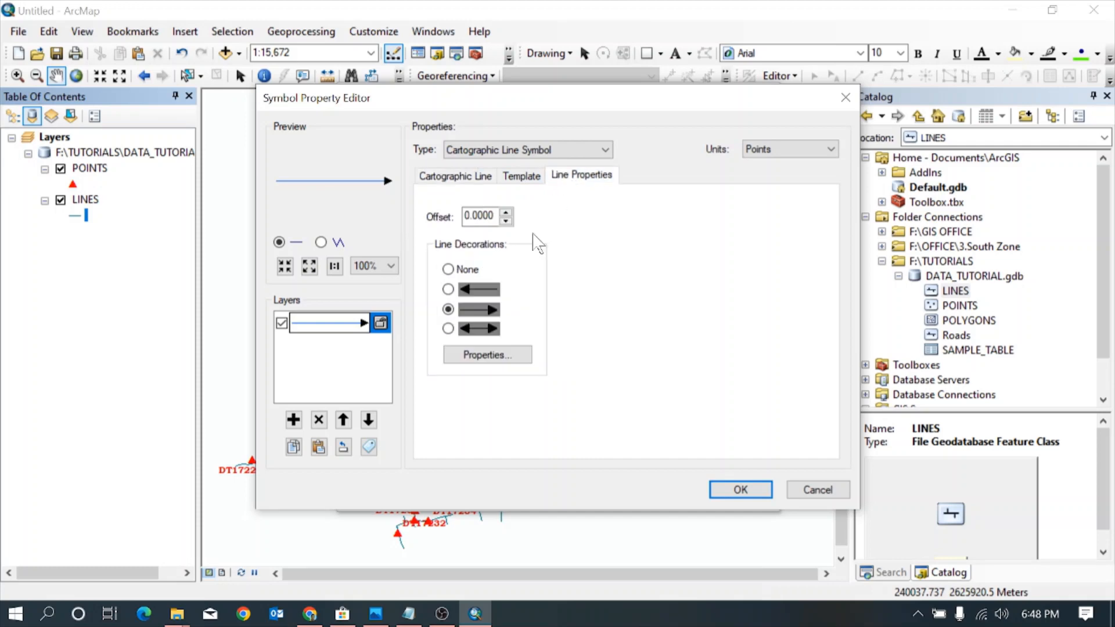
{"action": "left_click", "coordinate": [493, 356]}
{"action": "left_click", "coordinate": [654, 215]}
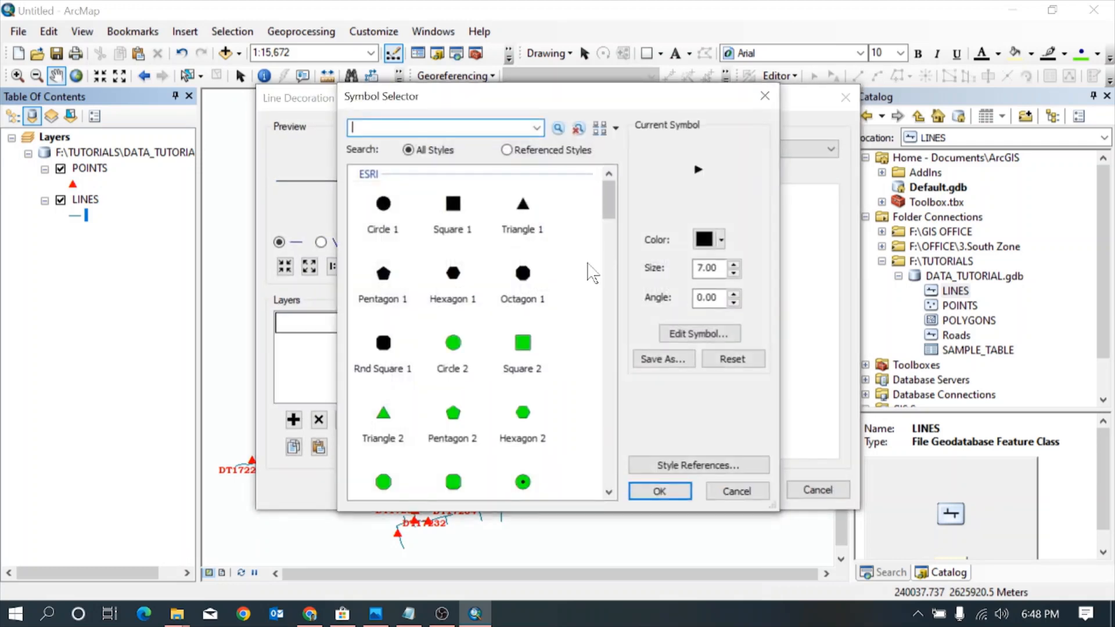
{"action": "left_click", "coordinate": [721, 239]}
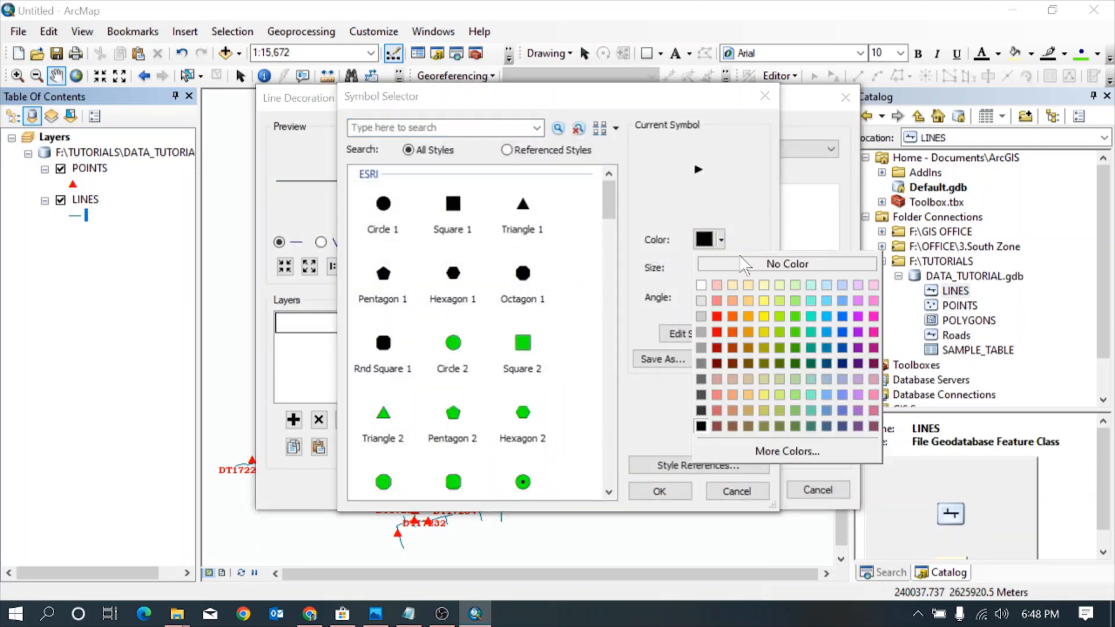
{"action": "left_click", "coordinate": [843, 333]}
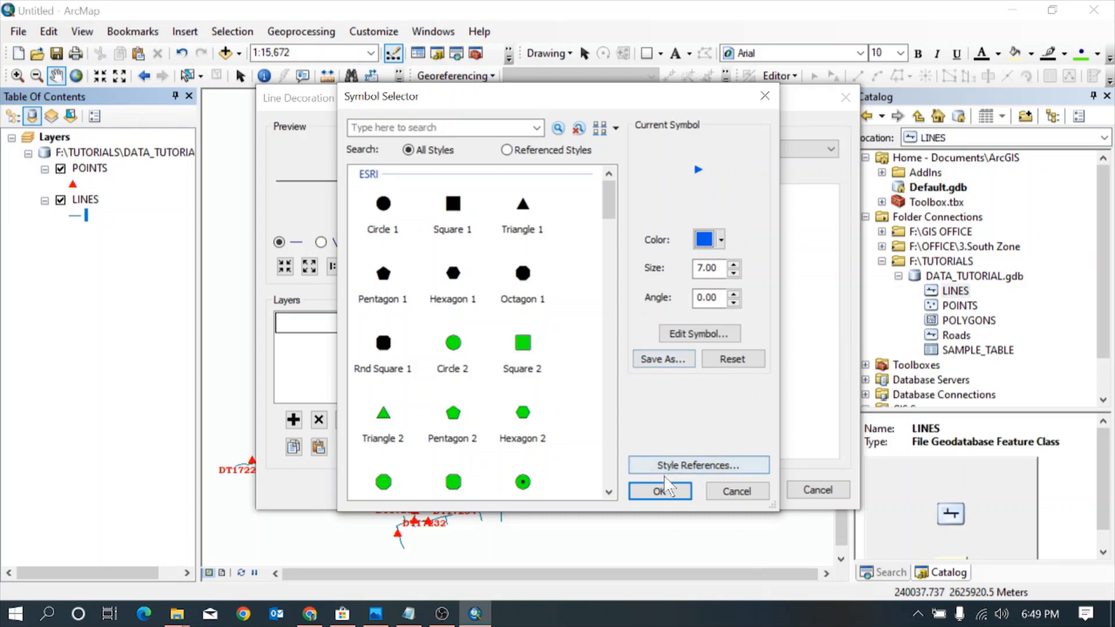
{"action": "left_click", "coordinate": [661, 492]}
{"action": "left_click", "coordinate": [726, 491]}
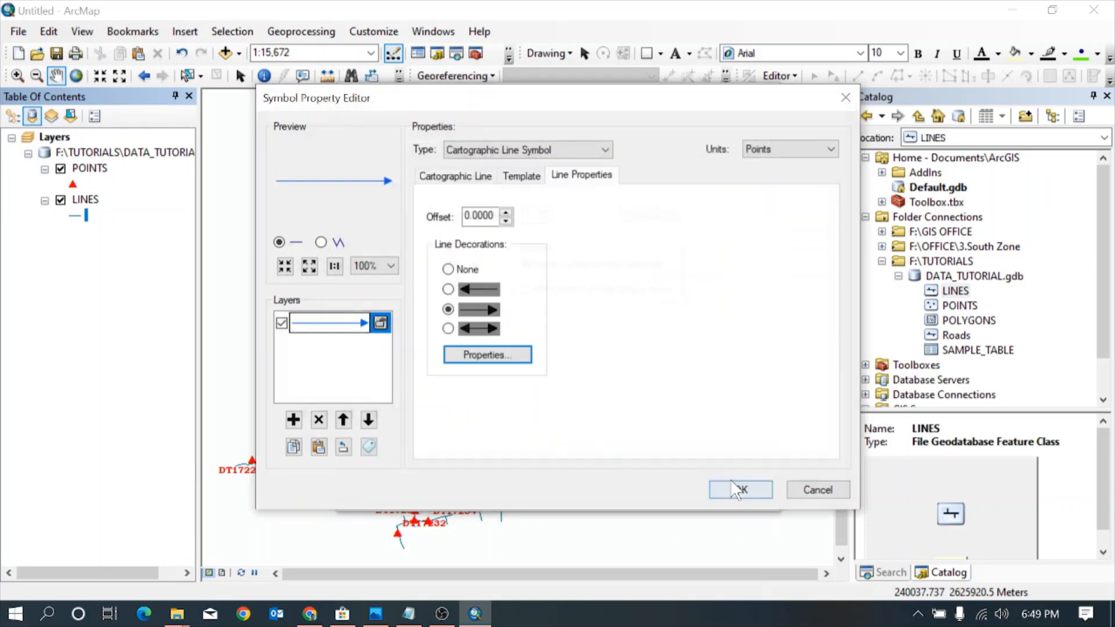
{"action": "left_click", "coordinate": [739, 491]}
{"action": "left_click", "coordinate": [660, 491]}
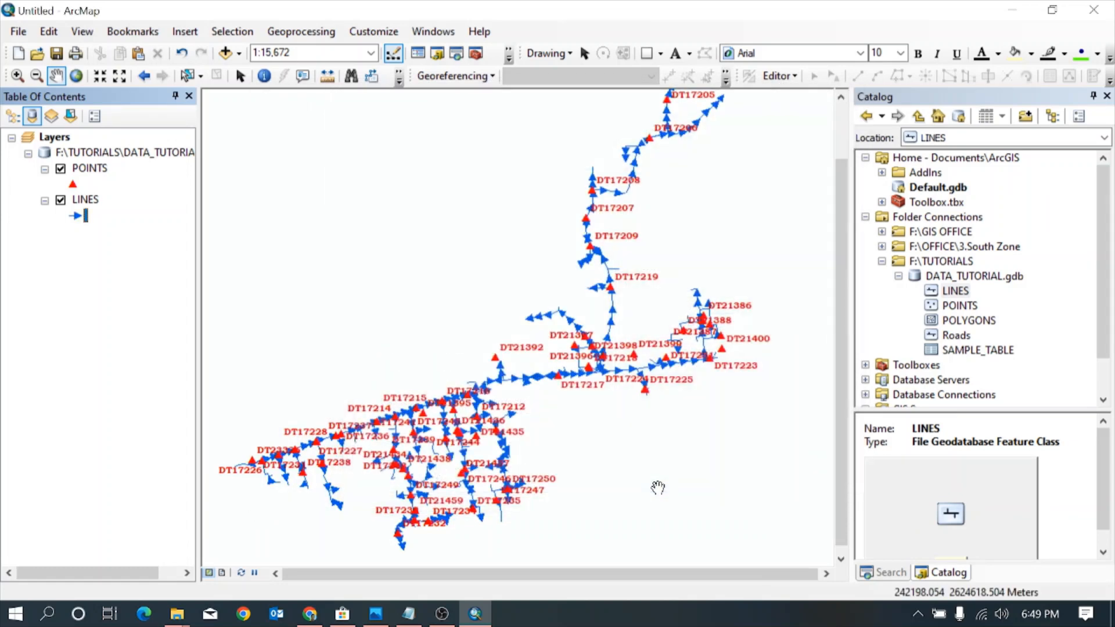
{"action": "scroll", "coordinate": [556, 366], "scroll_direction": "down", "scroll_amount": 4}
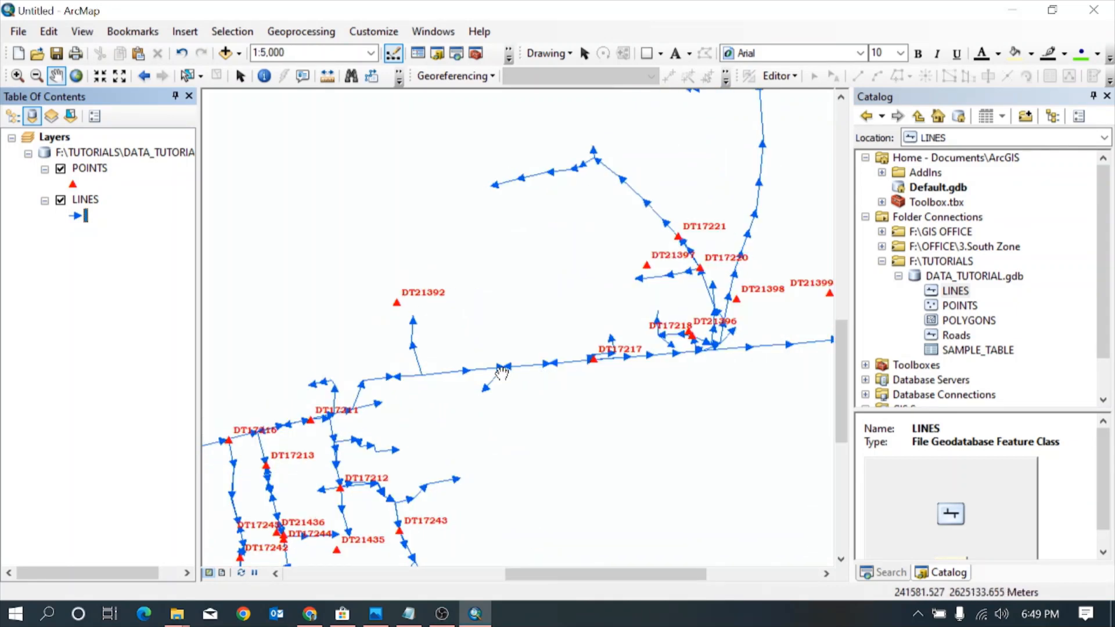
{"action": "left_click_drag", "start_coordinate": [352, 351], "coordinate": [437, 332]}
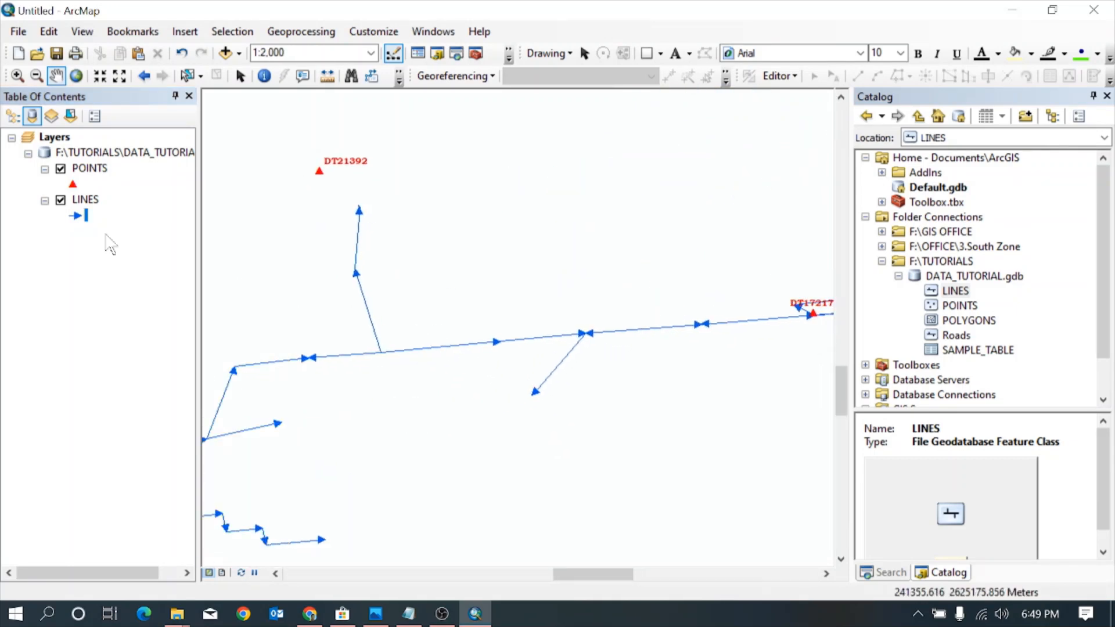
Turn on labels for the LINES layer and use Shape_Length as the label field
{"action": "double_click", "coordinate": [91, 198]}
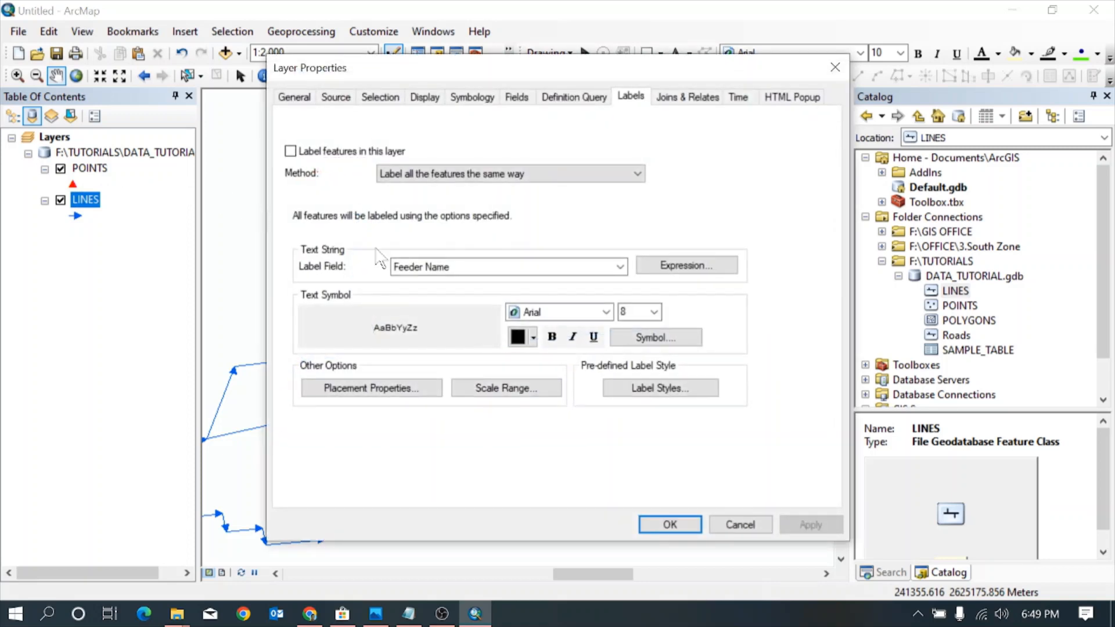
{"action": "left_click", "coordinate": [290, 152]}
{"action": "left_click", "coordinate": [620, 266]}
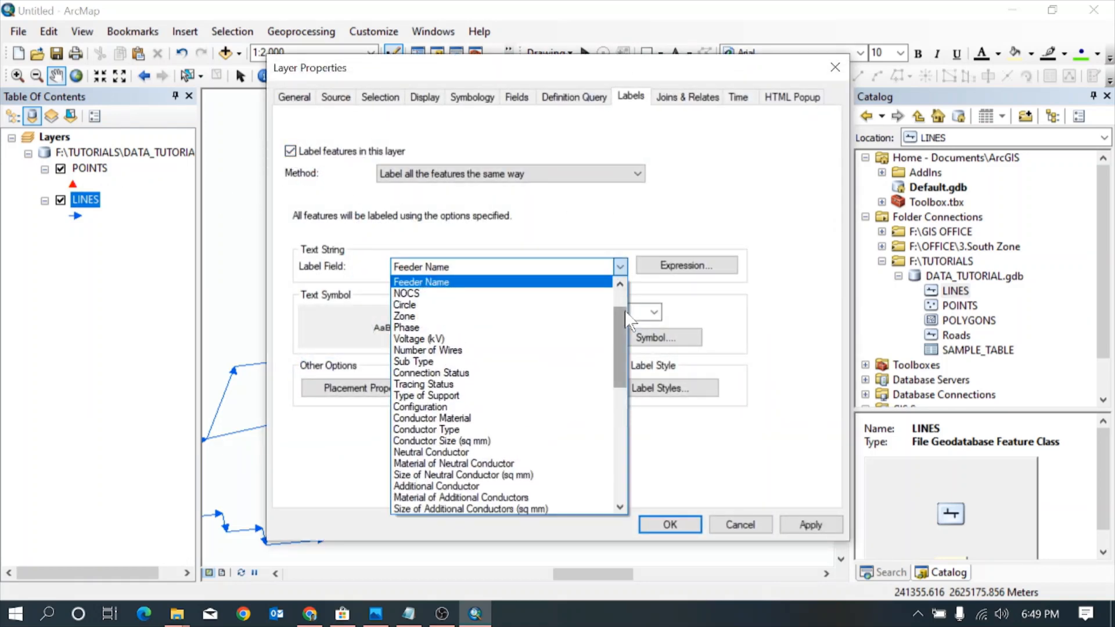
{"action": "left_click_drag", "start_coordinate": [628, 320], "coordinate": [624, 430]}
{"action": "left_click", "coordinate": [491, 509]}
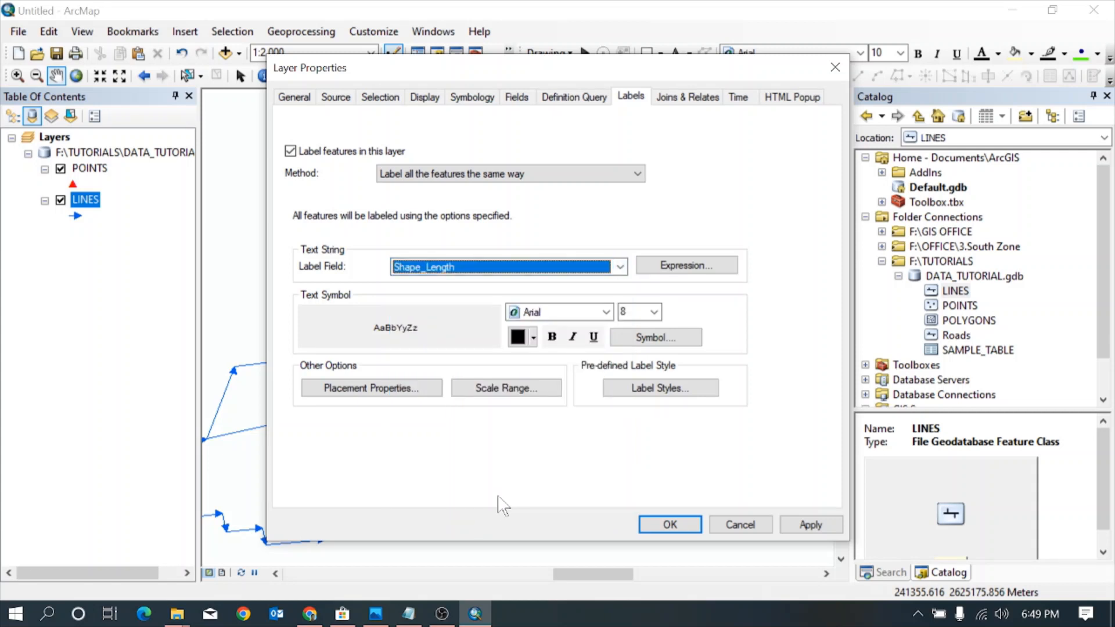
Format the LINES labels in bold dark blue Bookman Old Style and apply the label settings to the layer
{"action": "left_click", "coordinate": [606, 312]}
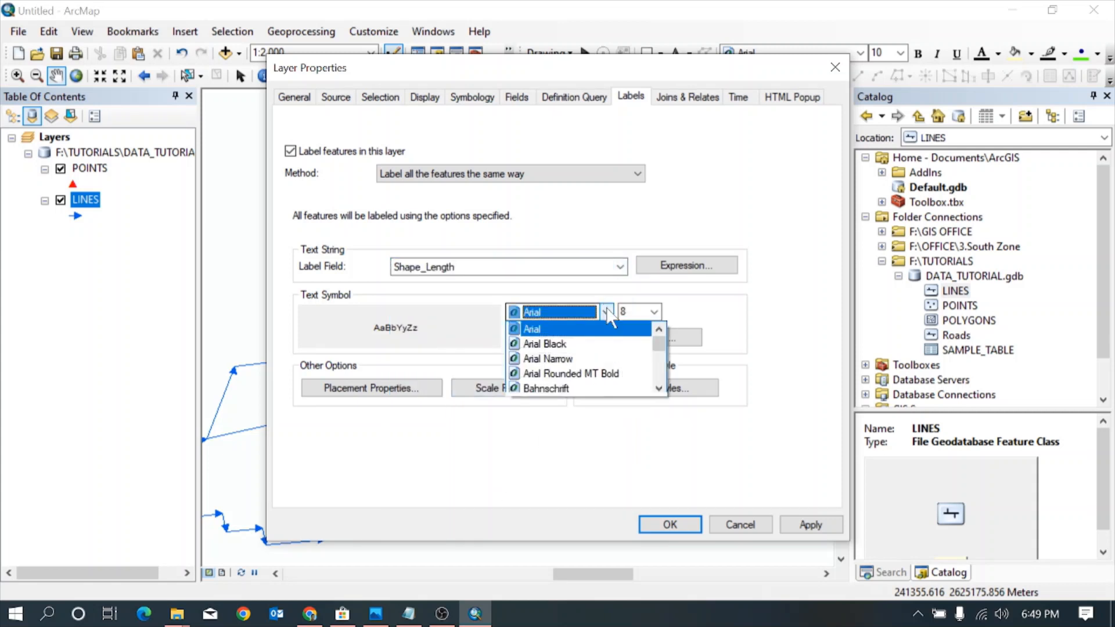
{"action": "type", "text": "bookm"}
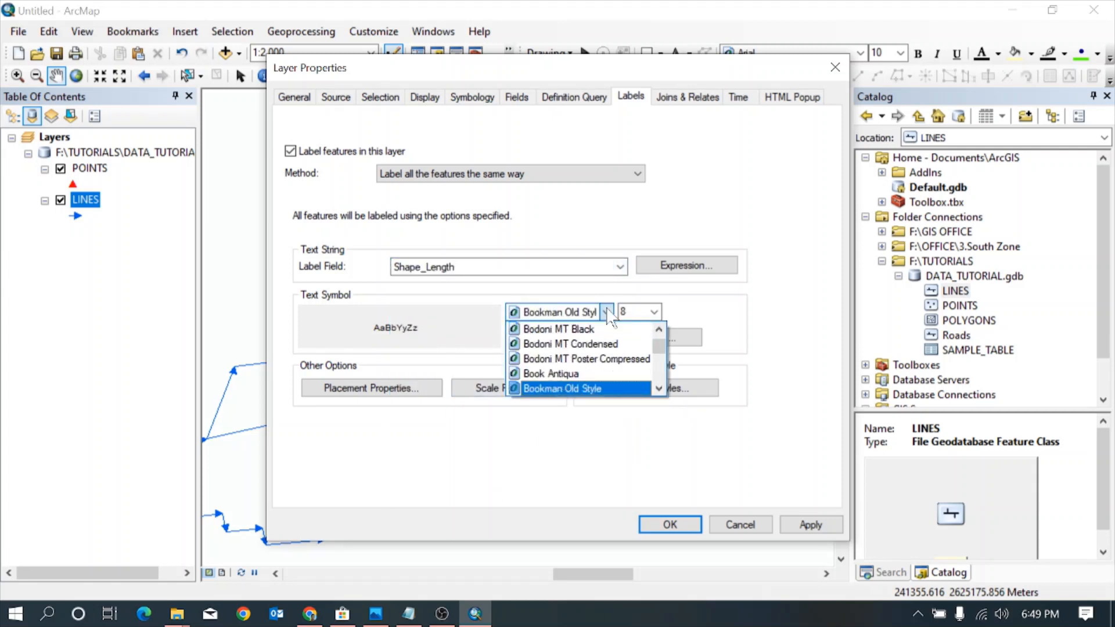
{"action": "left_click", "coordinate": [607, 311]}
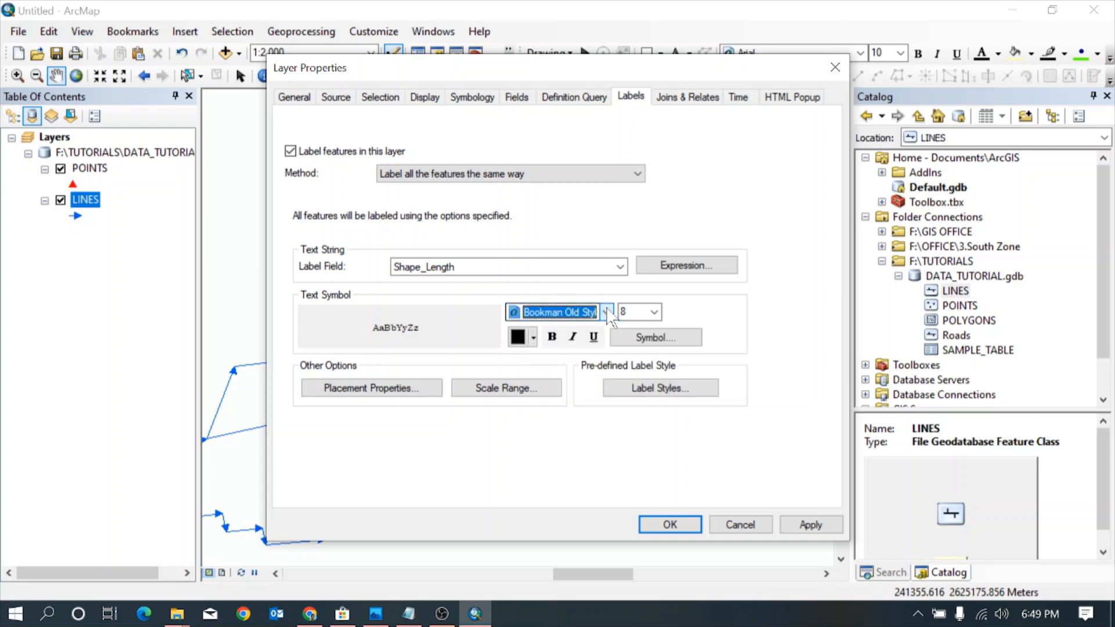
{"action": "left_click", "coordinate": [552, 338]}
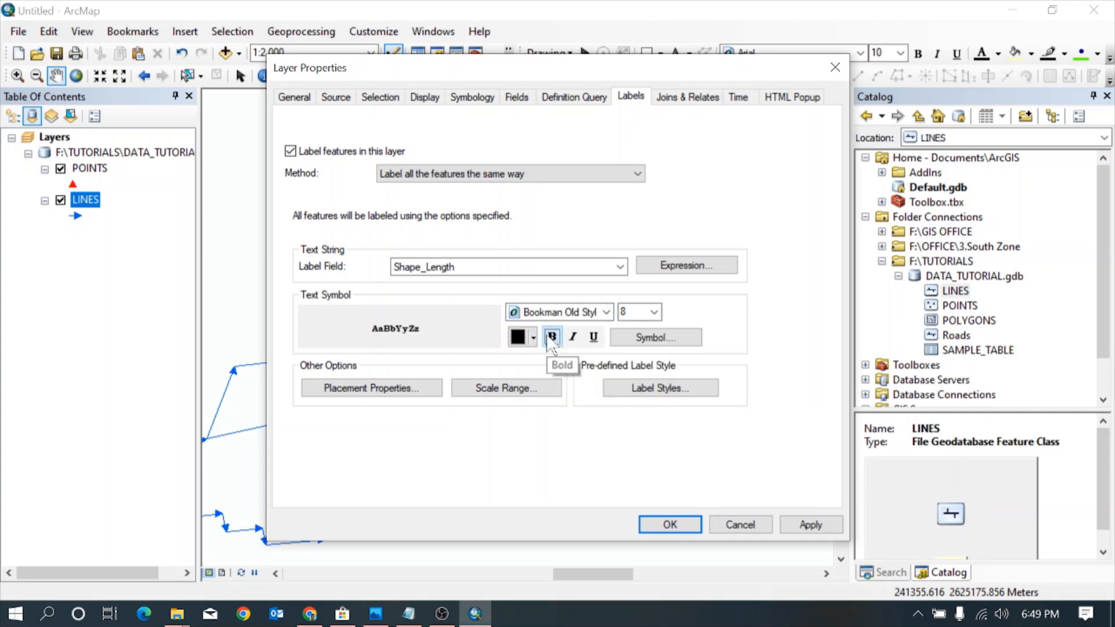
{"action": "left_click", "coordinate": [529, 337]}
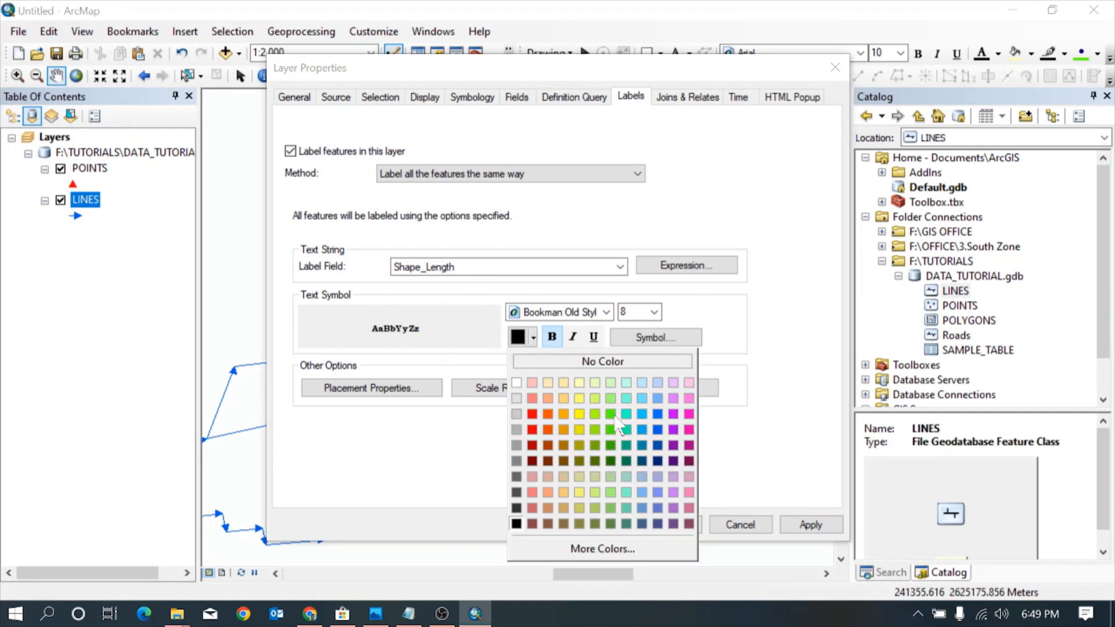
{"action": "left_click", "coordinate": [658, 447]}
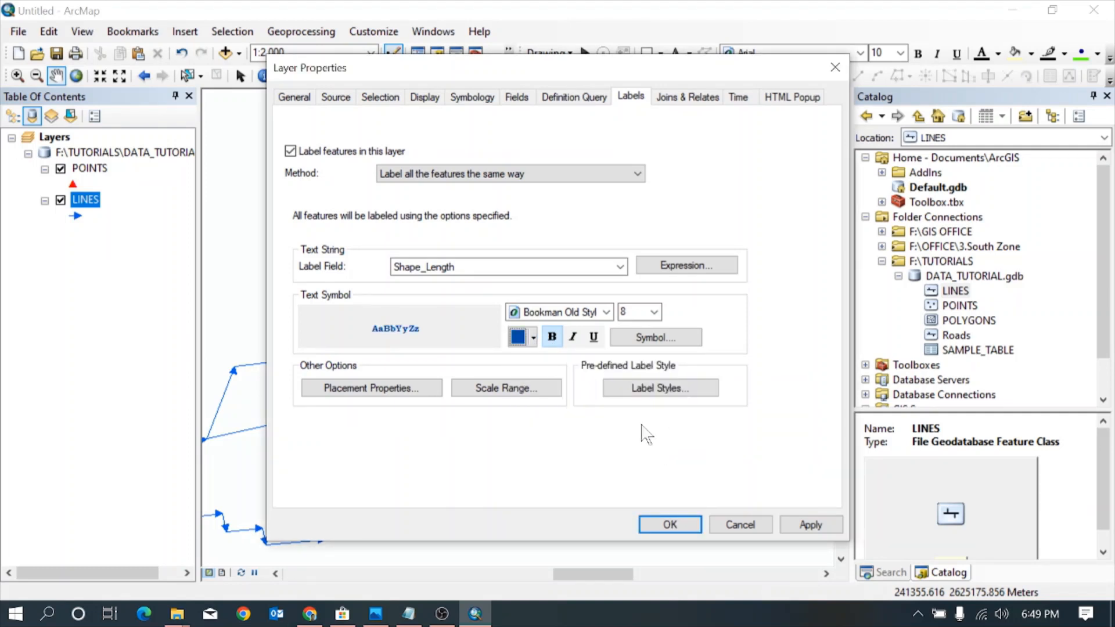
{"action": "left_click", "coordinate": [804, 525]}
{"action": "left_click", "coordinate": [670, 524]}
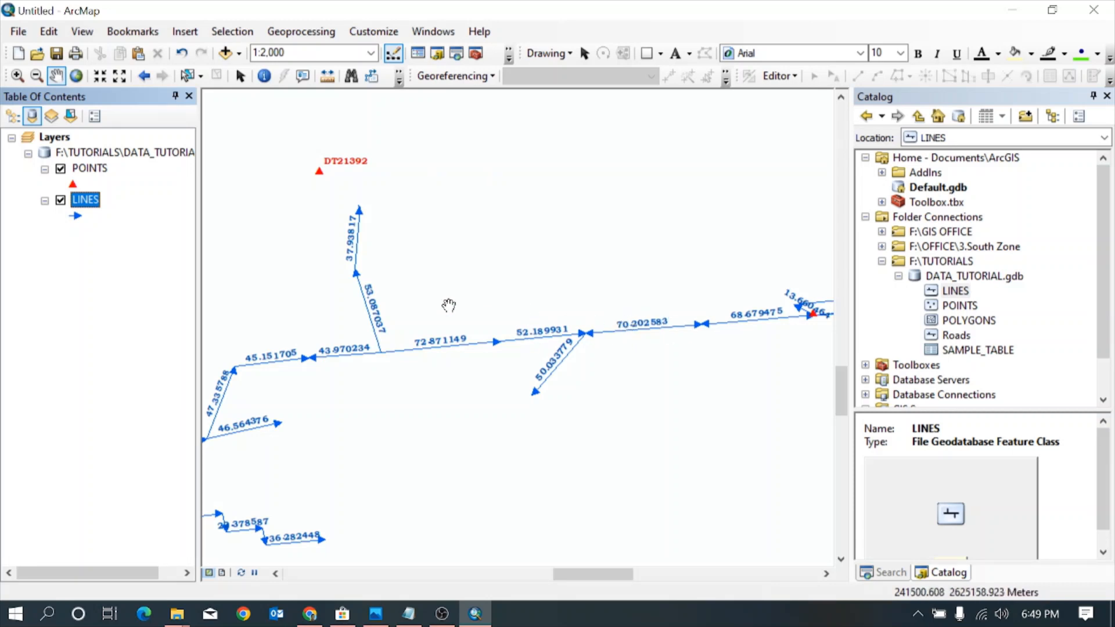
Examine the Shape_Length column in the attribute table of the LINES layer, and close the table
{"action": "right_click", "coordinate": [85, 199]}
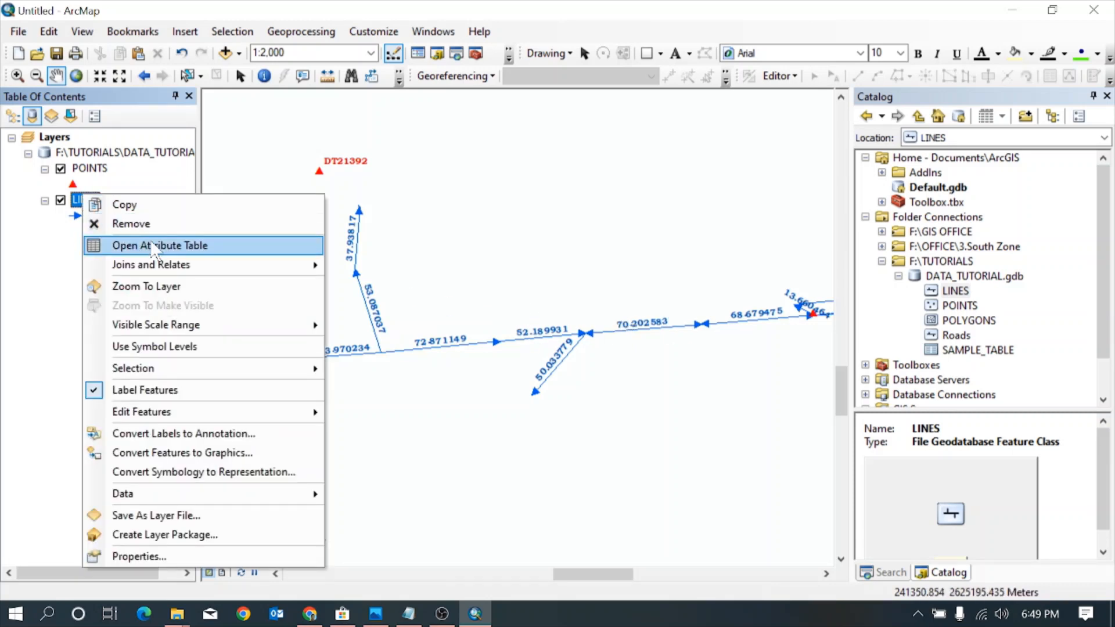
{"action": "left_click", "coordinate": [168, 245]}
{"action": "left_click_drag", "start_coordinate": [662, 531], "coordinate": [790, 531]}
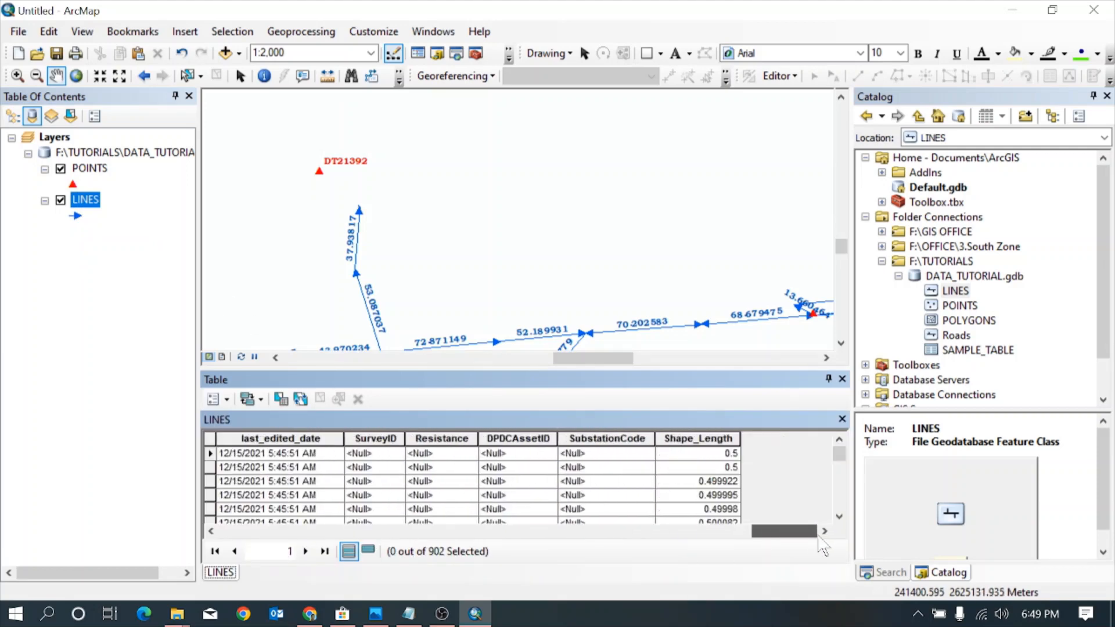
{"action": "left_click", "coordinate": [720, 438]}
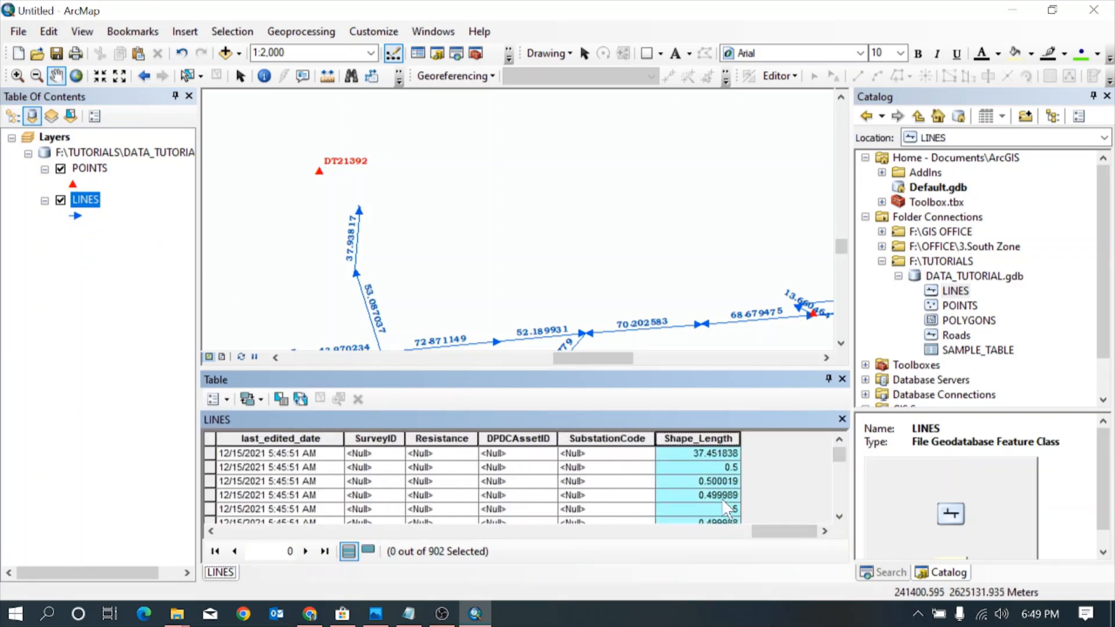
{"action": "left_click", "coordinate": [842, 378]}
Set the LINES label expression to [Shape_Length]&"Meter" and apply it to the layer
{"action": "scroll", "coordinate": [473, 348], "scroll_direction": "down", "scroll_amount": 1}
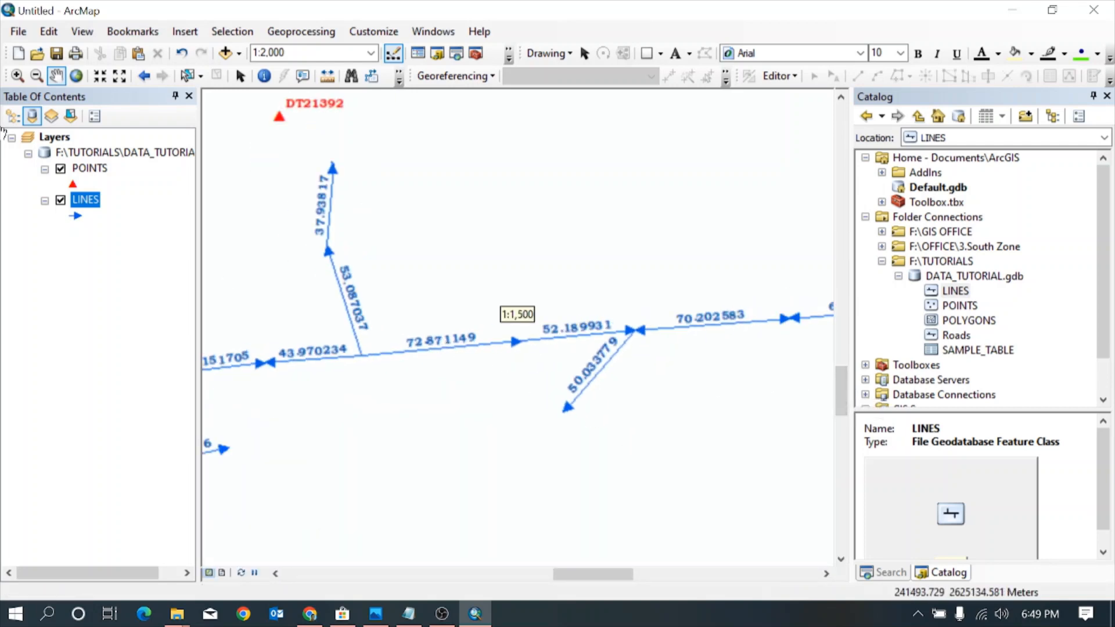
{"action": "double_click", "coordinate": [90, 204]}
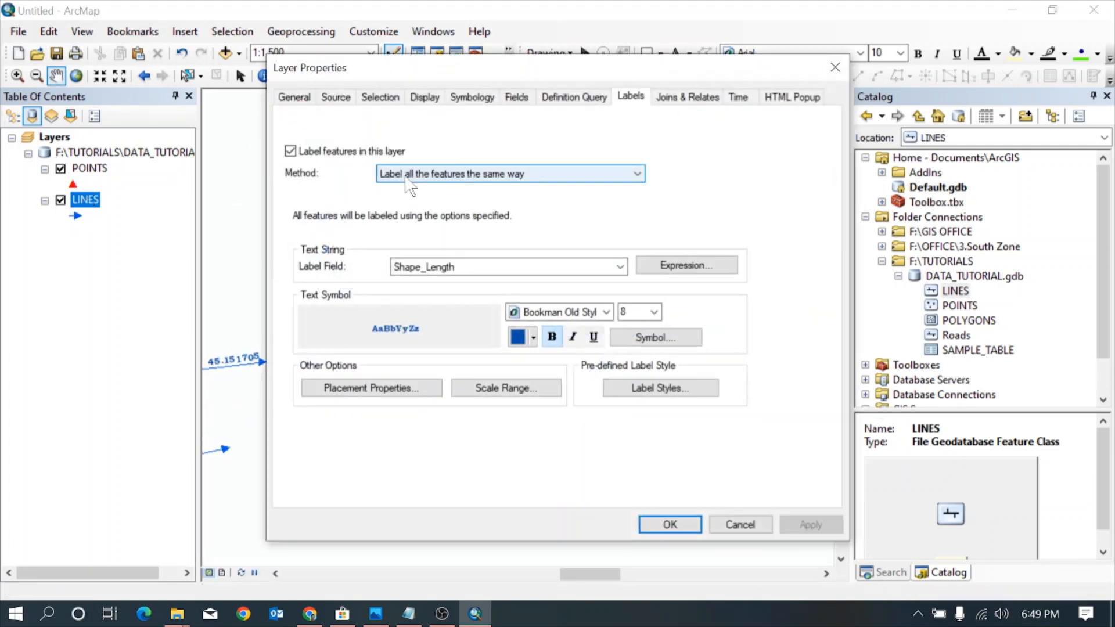
{"action": "left_click", "coordinate": [685, 266]}
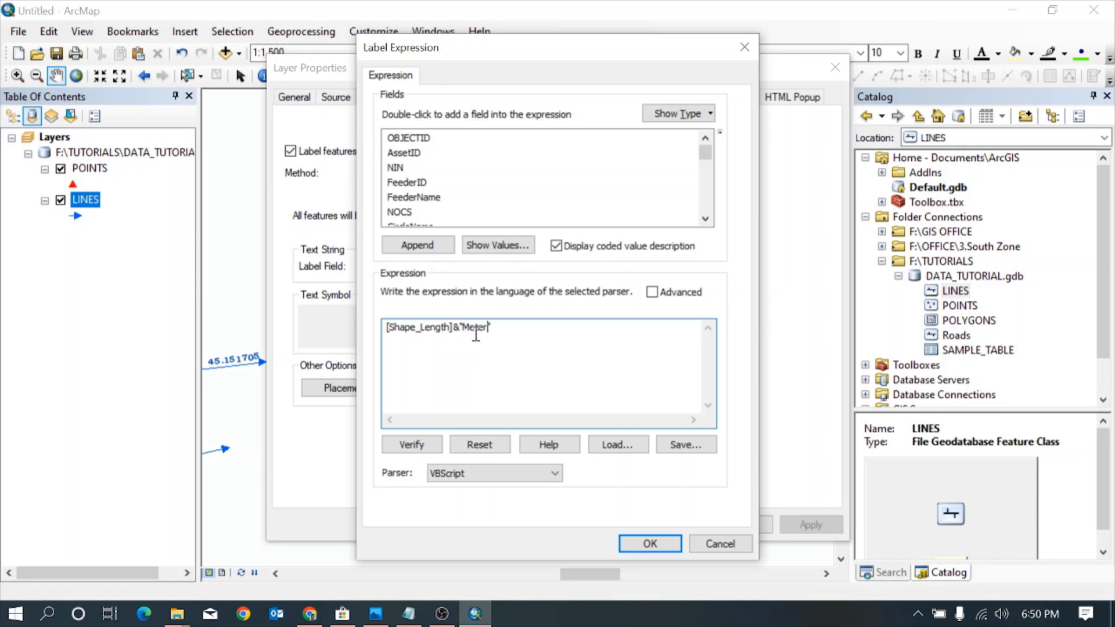
{"action": "left_click", "coordinate": [646, 544]}
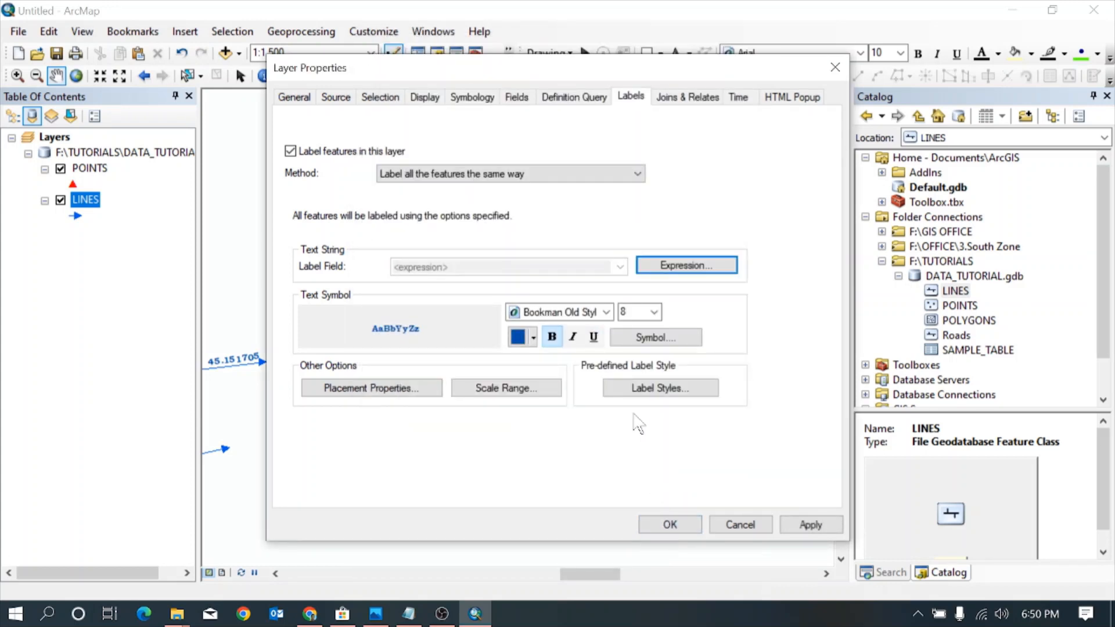
{"action": "left_click", "coordinate": [818, 521]}
{"action": "left_click", "coordinate": [669, 524]}
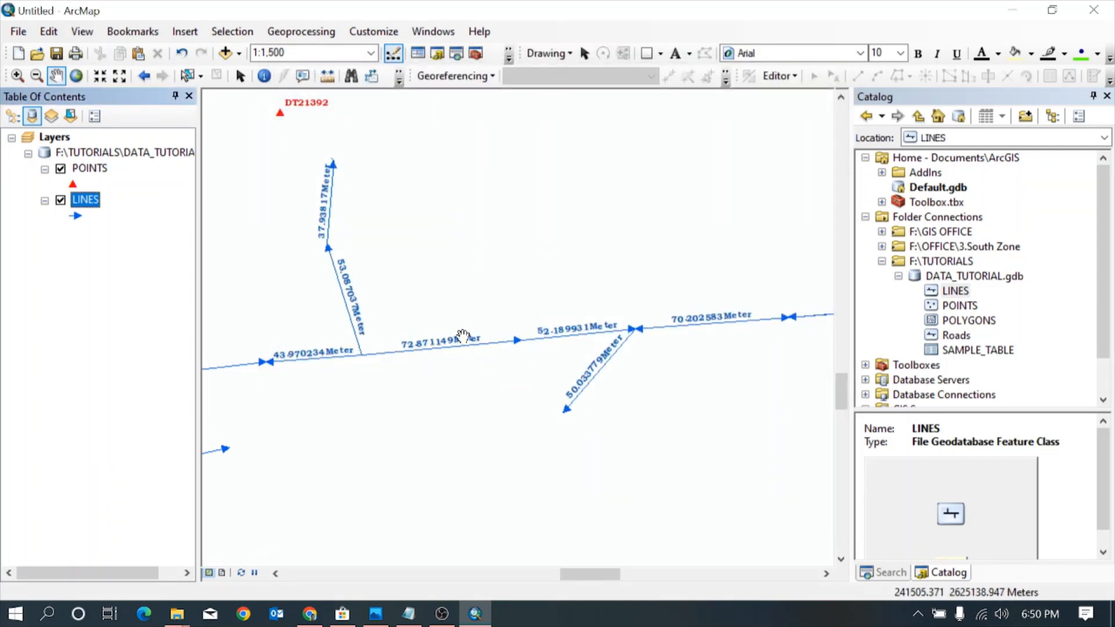
Add the POLYGONS feature class from DATA_TUTORIAL.gdb to the map
{"action": "double_click", "coordinate": [969, 321]}
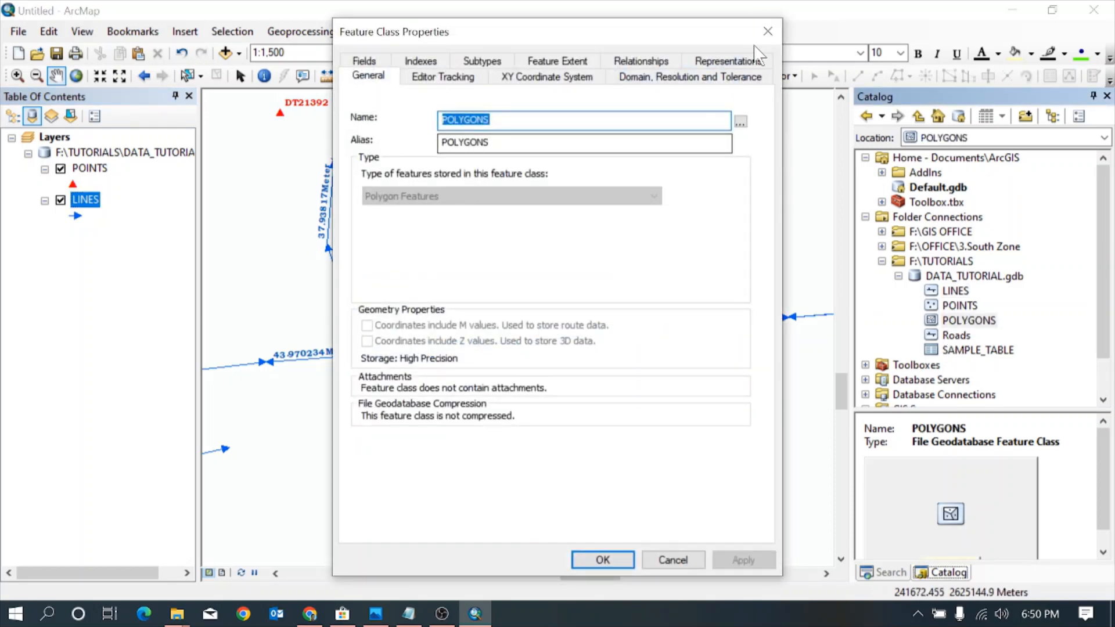
{"action": "left_click", "coordinate": [762, 34]}
{"action": "left_click_drag", "start_coordinate": [950, 327], "coordinate": [632, 308]}
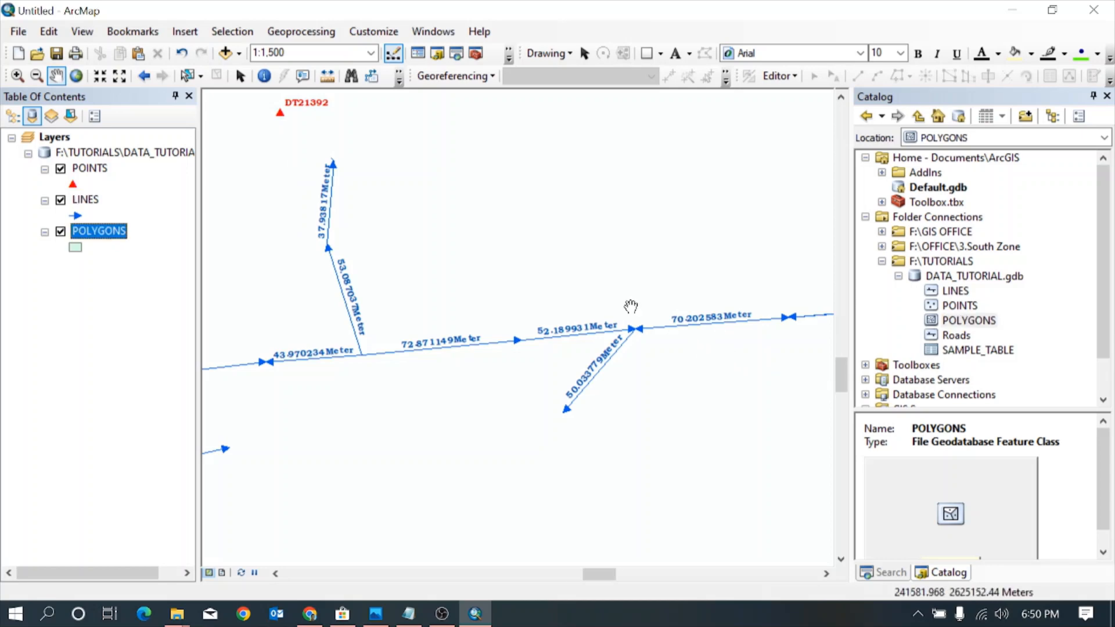
Turn on labels for the POLYGONS layer and use Substation Location as the label field
{"action": "scroll", "coordinate": [615, 291], "scroll_direction": "down", "scroll_amount": 4}
{"action": "scroll", "coordinate": [458, 281], "scroll_direction": "down", "scroll_amount": 4}
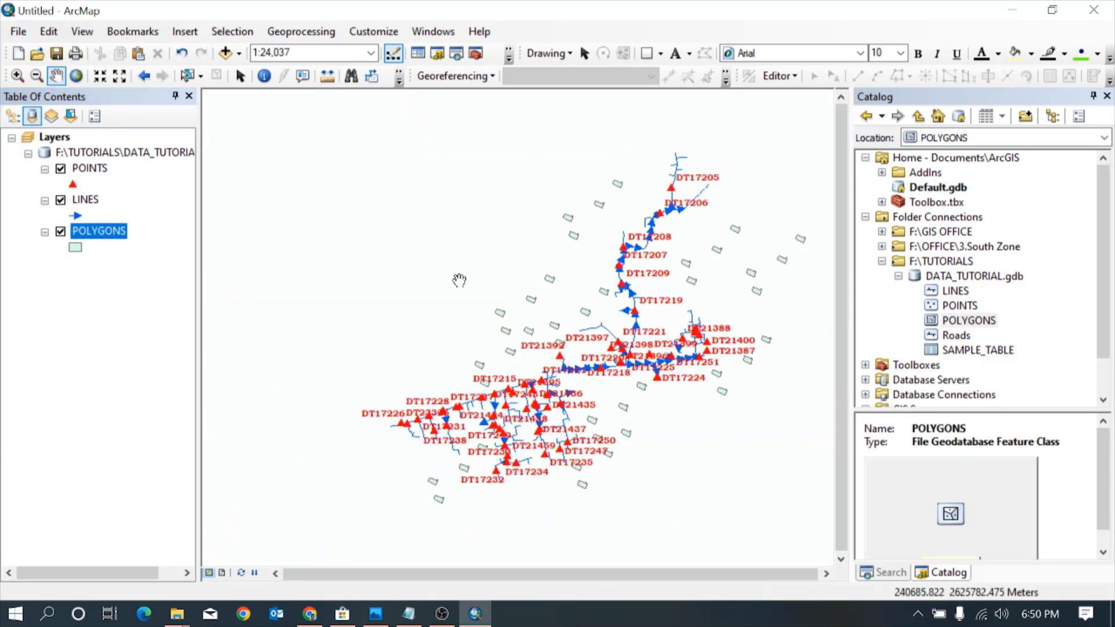
{"action": "scroll", "coordinate": [572, 271], "scroll_direction": "up", "scroll_amount": 3}
{"action": "scroll", "coordinate": [667, 411], "scroll_direction": "up", "scroll_amount": 3}
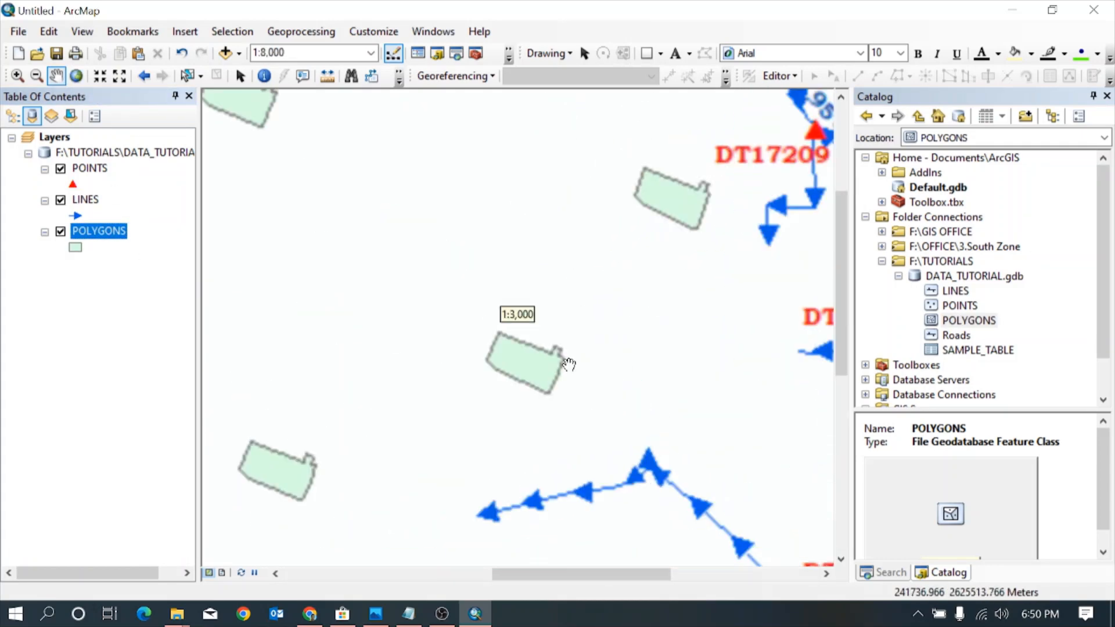
{"action": "double_click", "coordinate": [98, 232]}
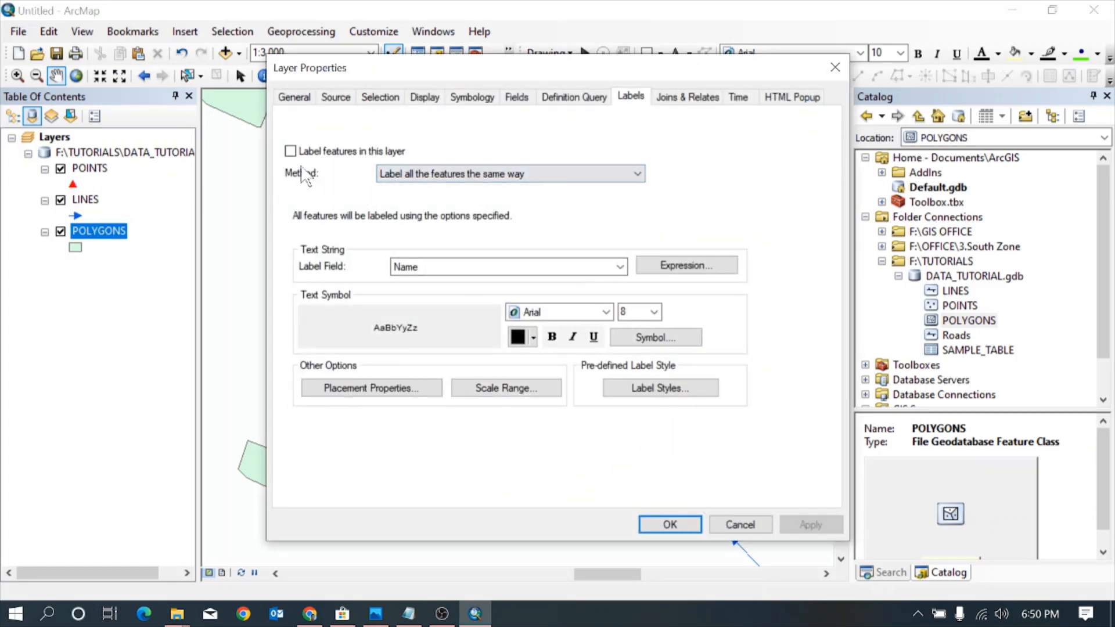
{"action": "left_click", "coordinate": [290, 152]}
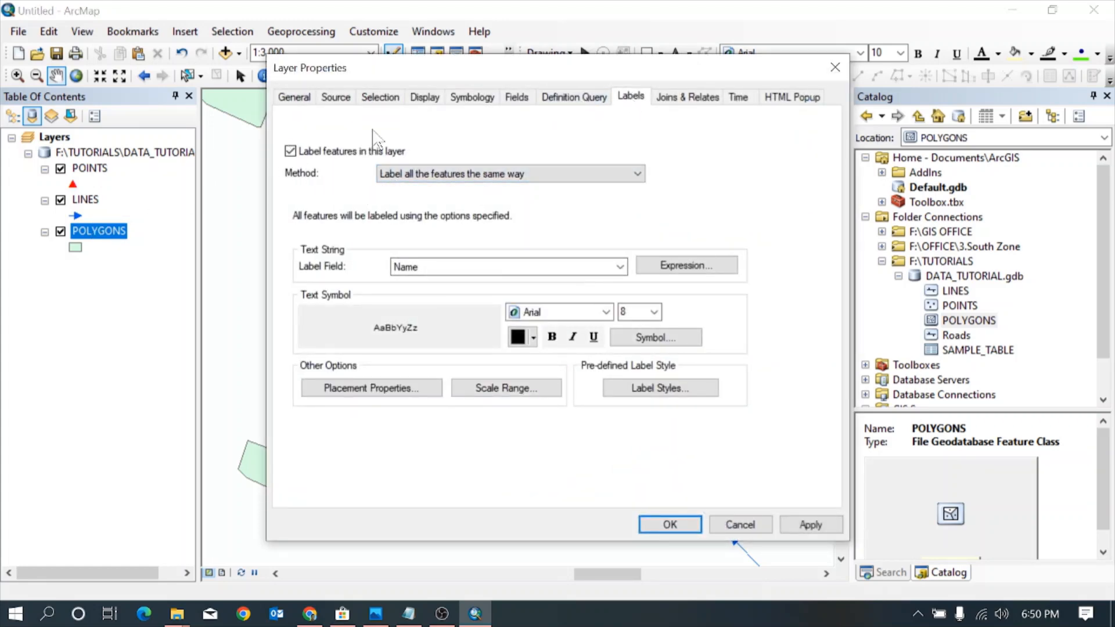
{"action": "left_click", "coordinate": [620, 267]}
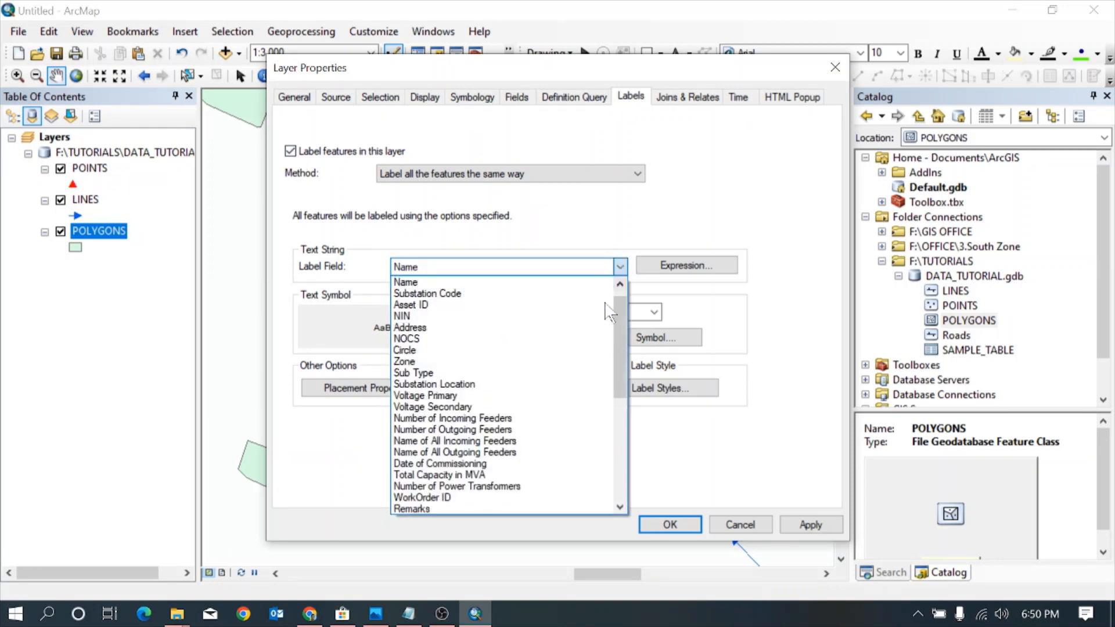
{"action": "left_click", "coordinate": [480, 385]}
Format the POLYGONS labels in bold teal green Bookman Old Style and apply the label settings to the layer
{"action": "left_click", "coordinate": [606, 311]}
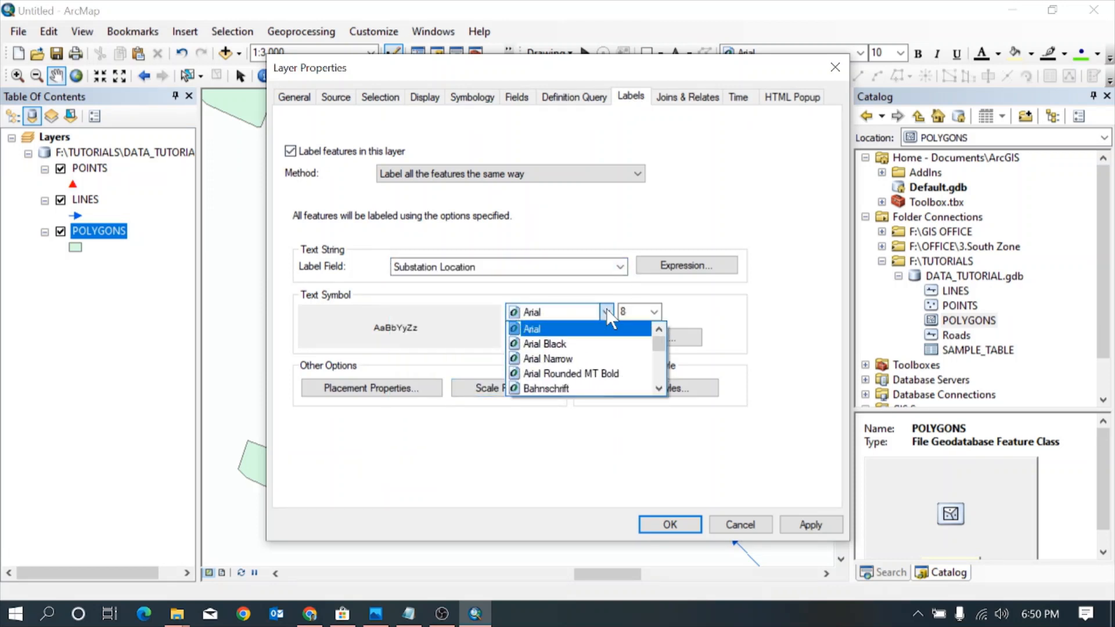
{"action": "scroll", "coordinate": [607, 312], "scroll_direction": "down", "scroll_amount": 9}
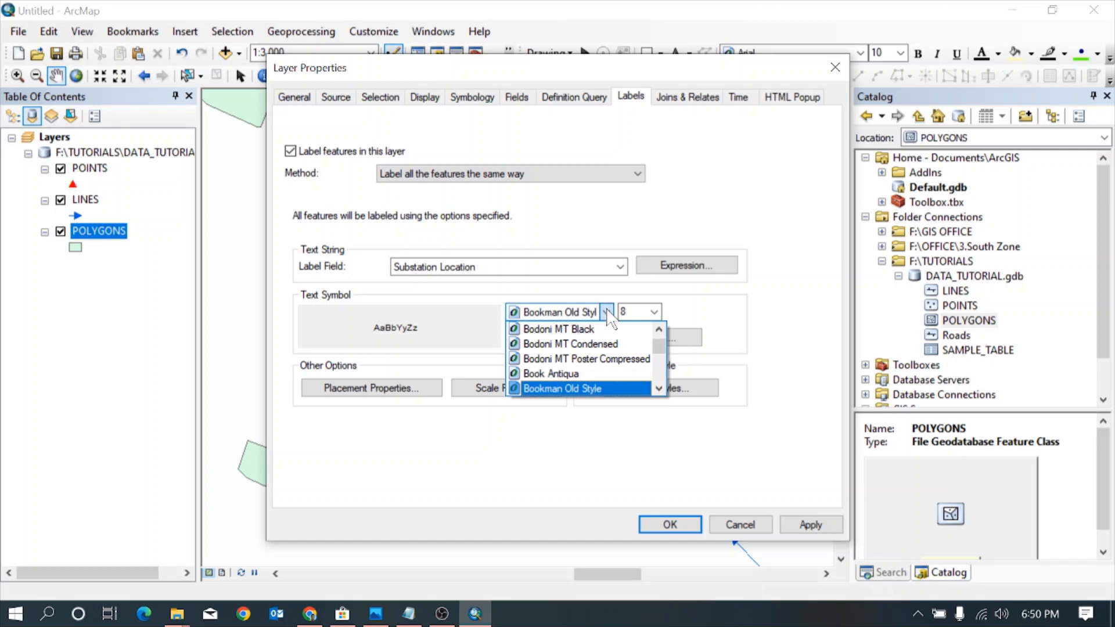
{"action": "left_click", "coordinate": [608, 311]}
{"action": "left_click", "coordinate": [551, 337]}
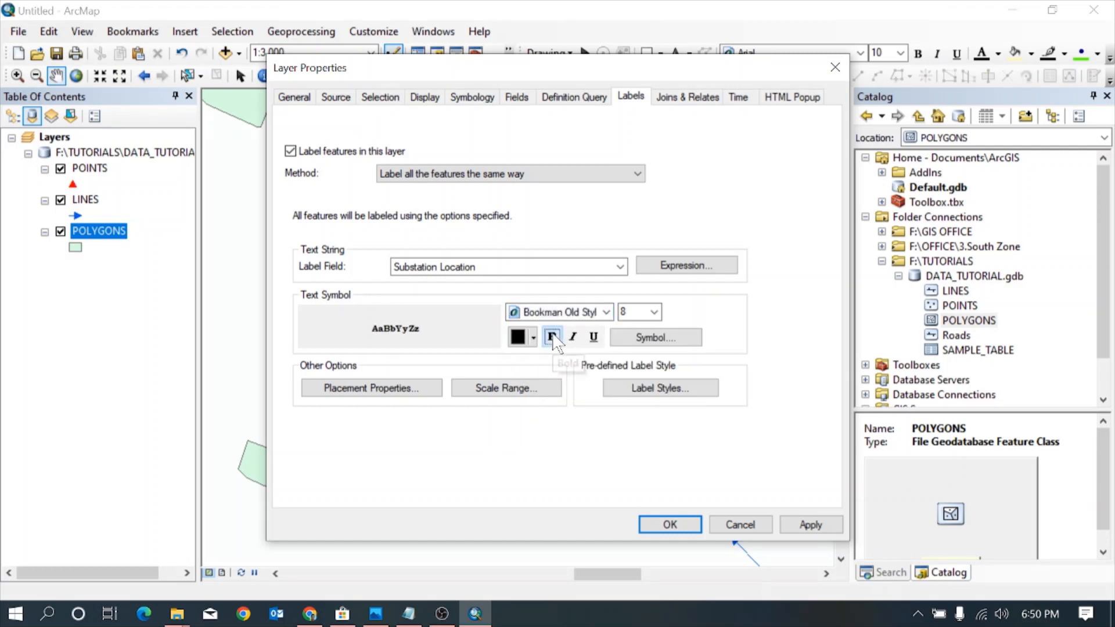
{"action": "left_click", "coordinate": [533, 338]}
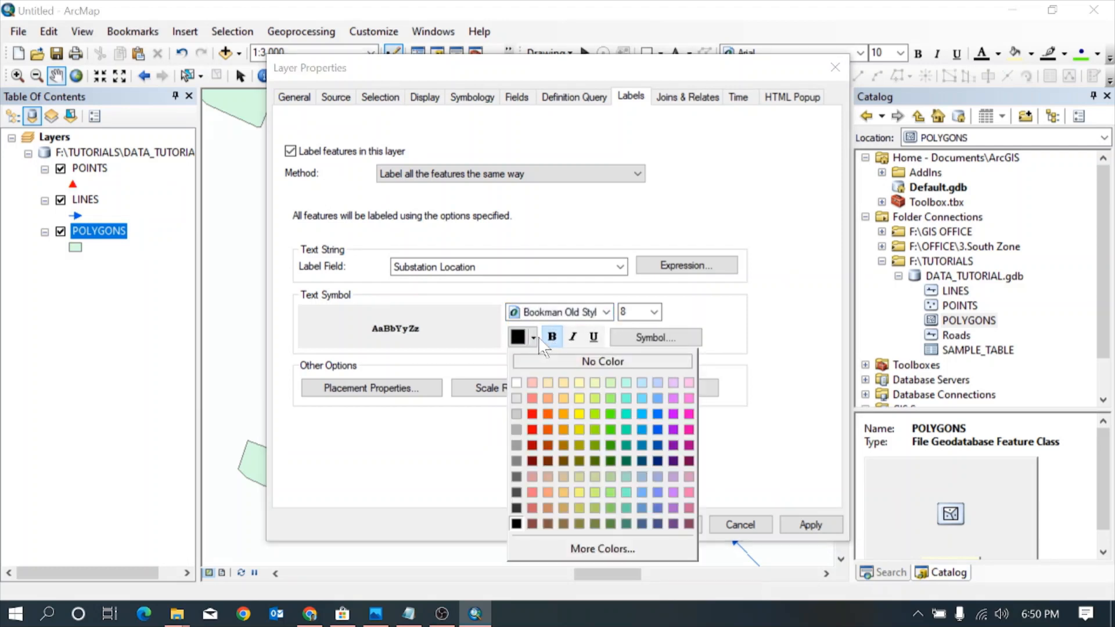
{"action": "left_click", "coordinate": [626, 430]}
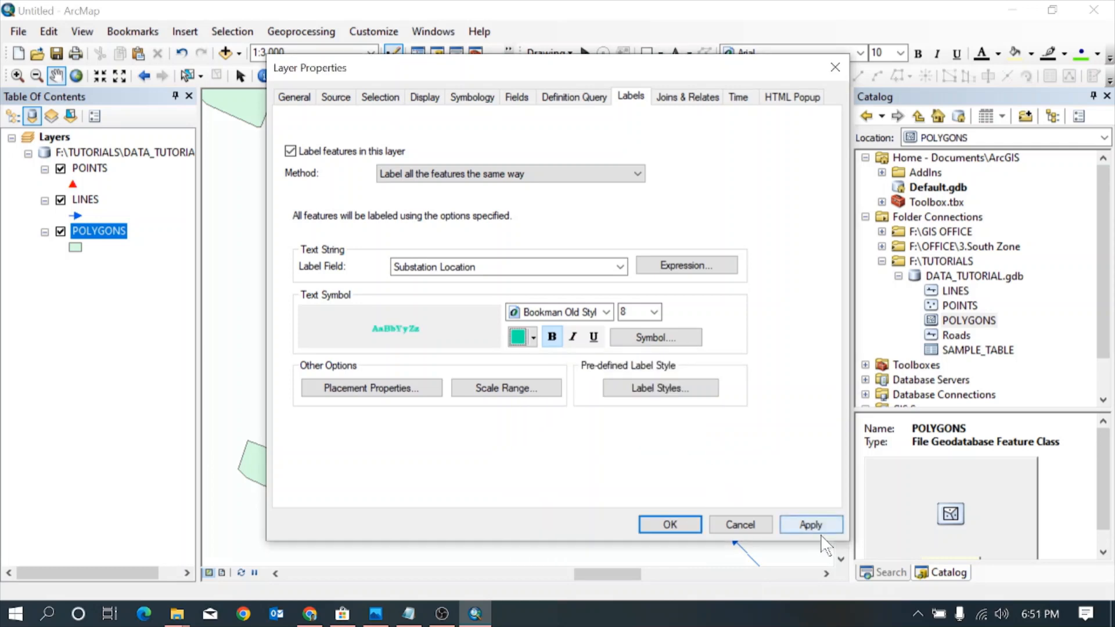
{"action": "left_click", "coordinate": [811, 523]}
{"action": "left_click", "coordinate": [670, 524]}
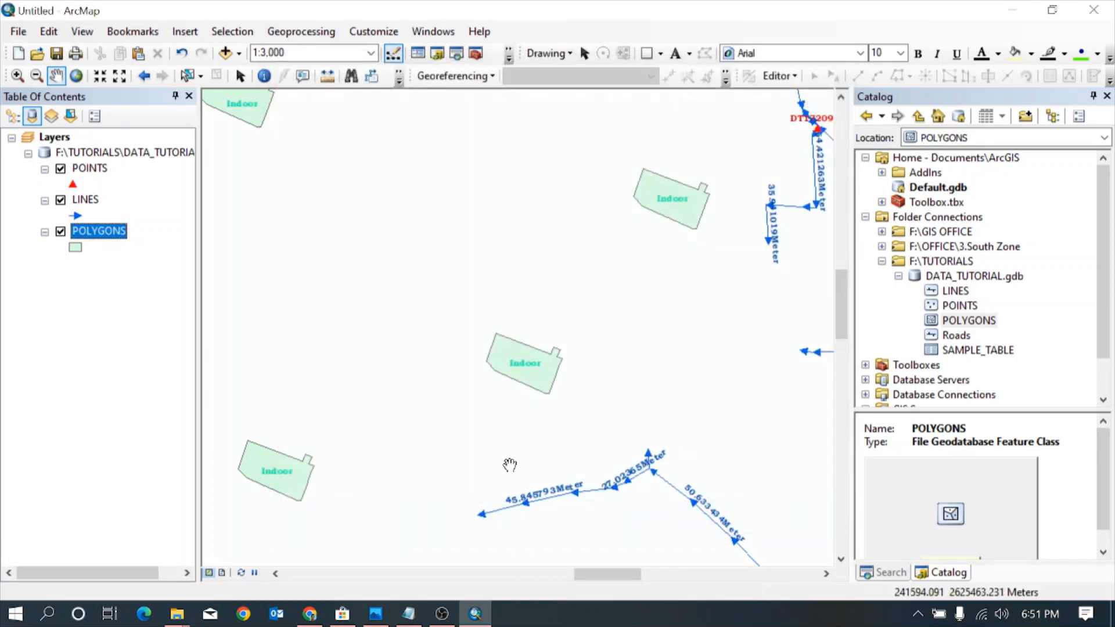
Change the POLYGONS layer symbol to the Hollow style with a black outline 0.40 wide
{"action": "left_click", "coordinate": [74, 249]}
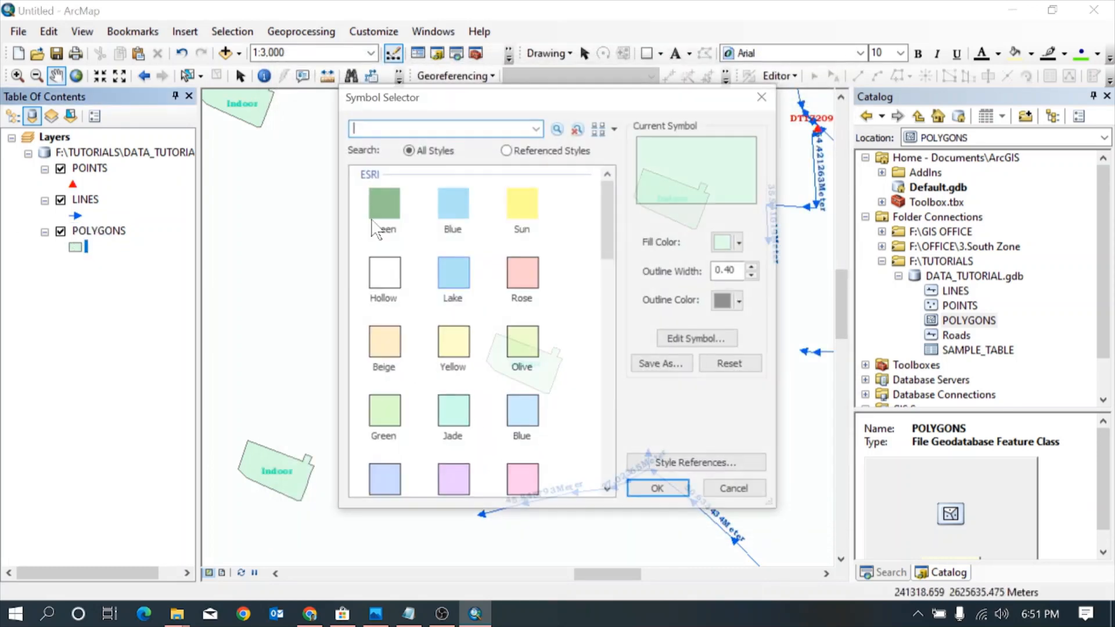
{"action": "left_click", "coordinate": [754, 267]}
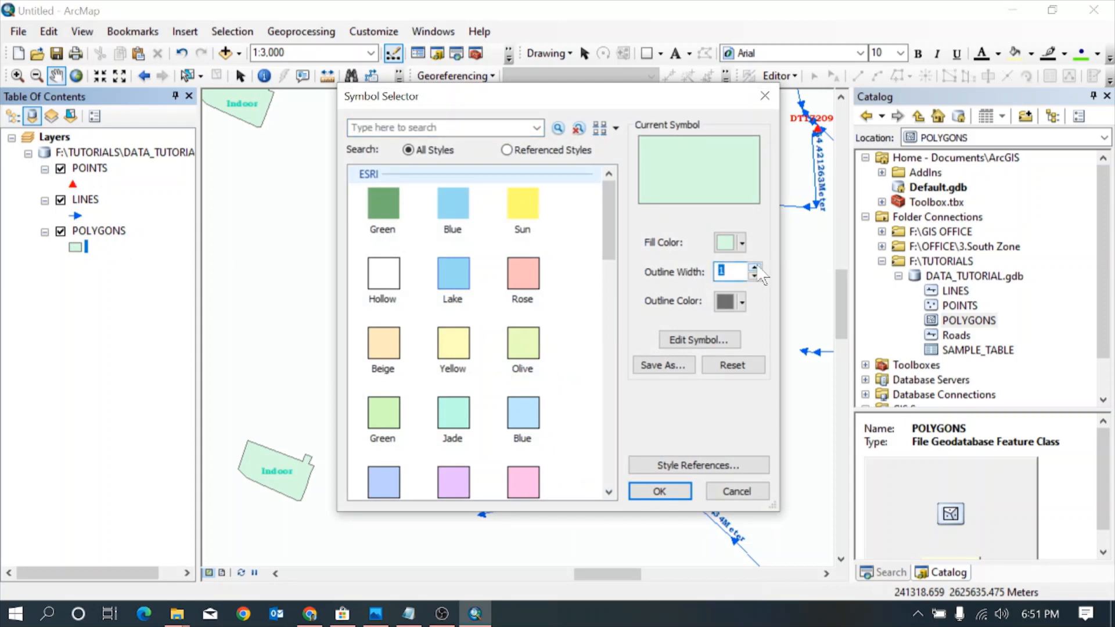
{"action": "left_click", "coordinate": [385, 274]}
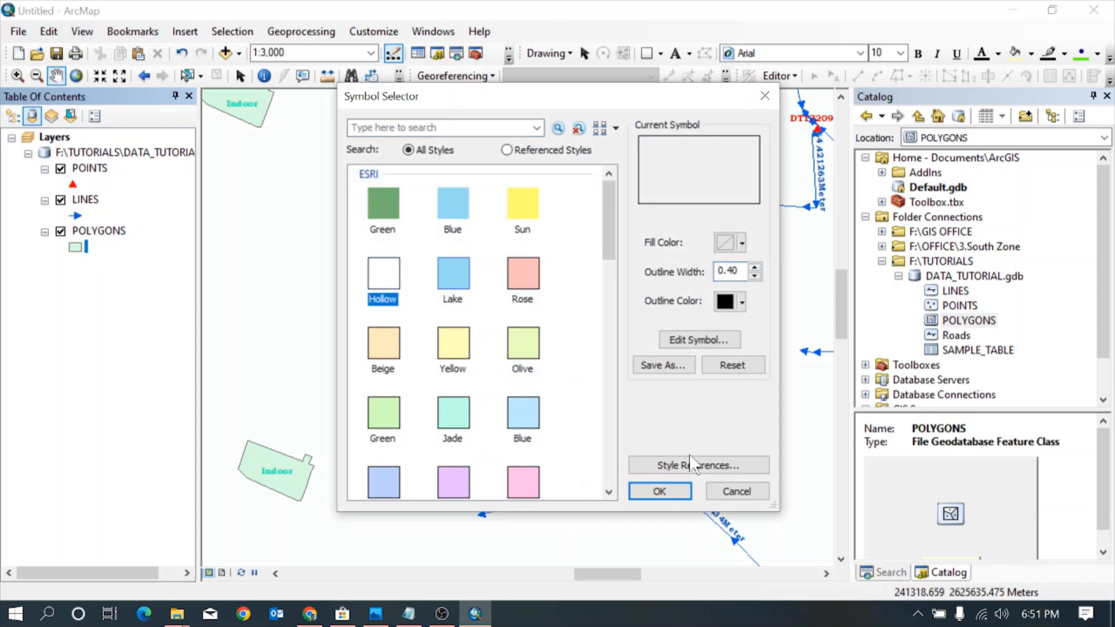
{"action": "left_click", "coordinate": [669, 491]}
Examine the labelled points, lines and polygons on the map up close and at full extent
{"action": "scroll", "coordinate": [557, 308], "scroll_direction": "up", "scroll_amount": 5}
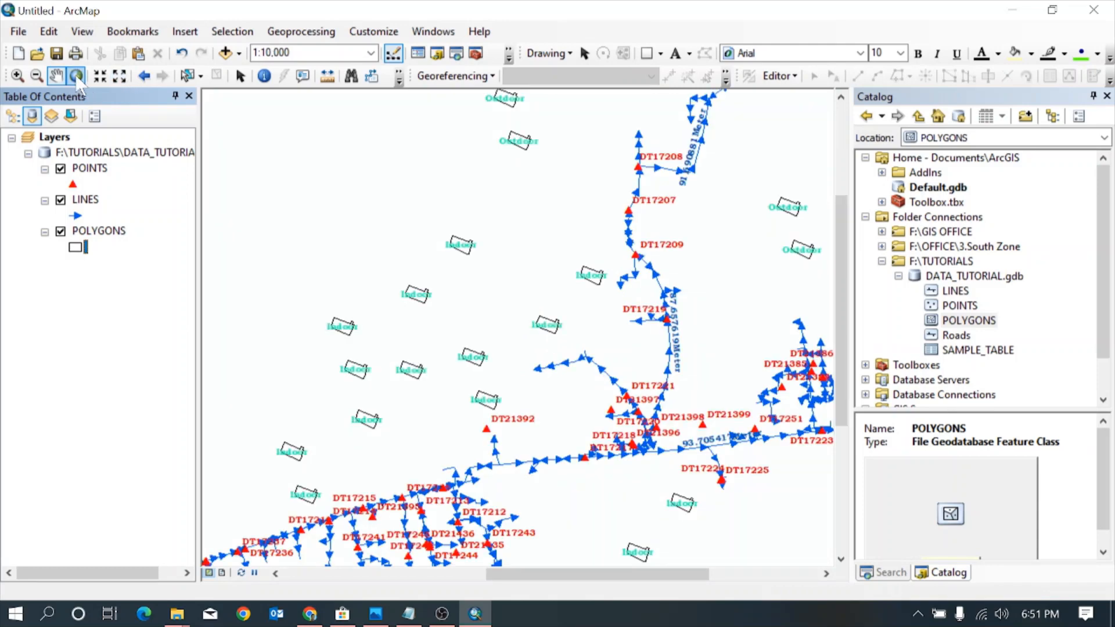
{"action": "left_click", "coordinate": [76, 76]}
{"action": "scroll", "coordinate": [590, 329], "scroll_direction": "down", "scroll_amount": 4}
{"action": "scroll", "coordinate": [590, 330], "scroll_direction": "down", "scroll_amount": 4}
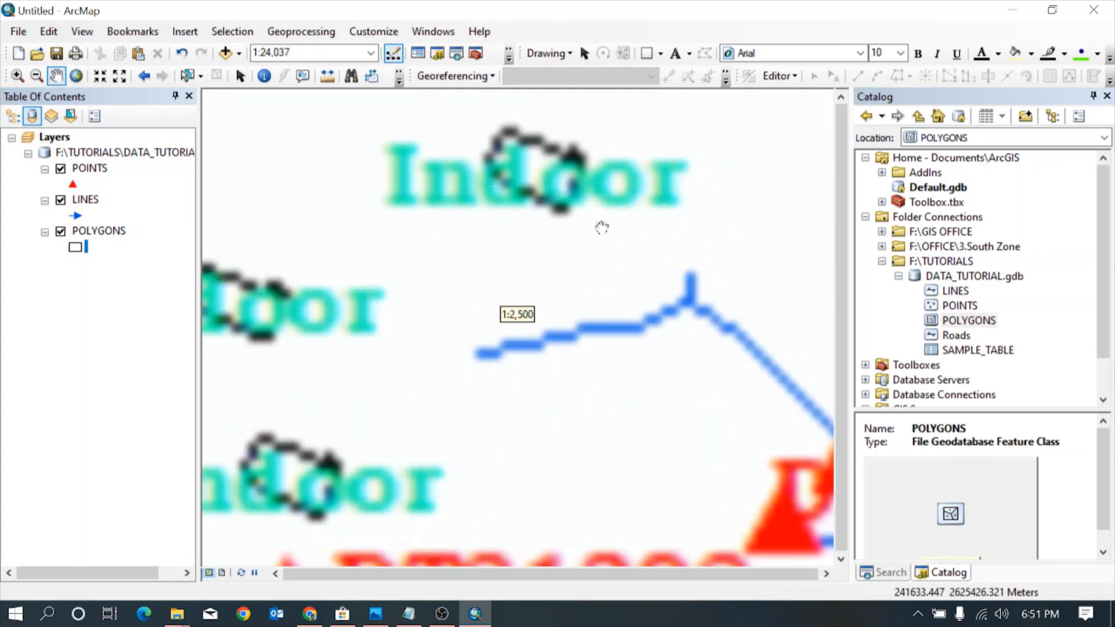
{"action": "scroll", "coordinate": [465, 252], "scroll_direction": "up", "scroll_amount": 3}
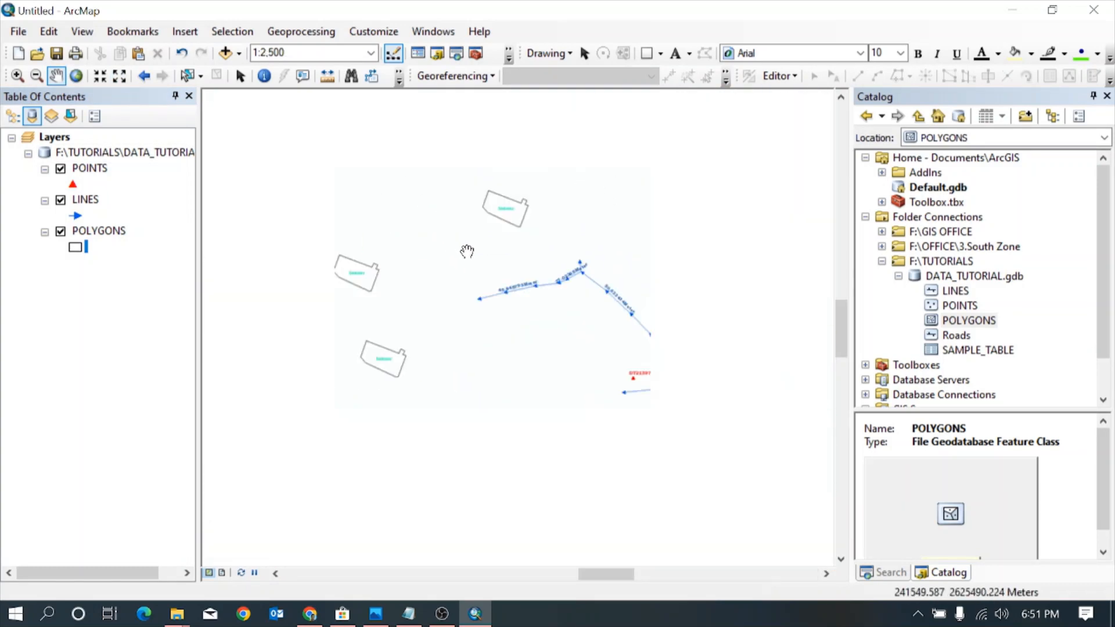
{"action": "left_click", "coordinate": [76, 75]}
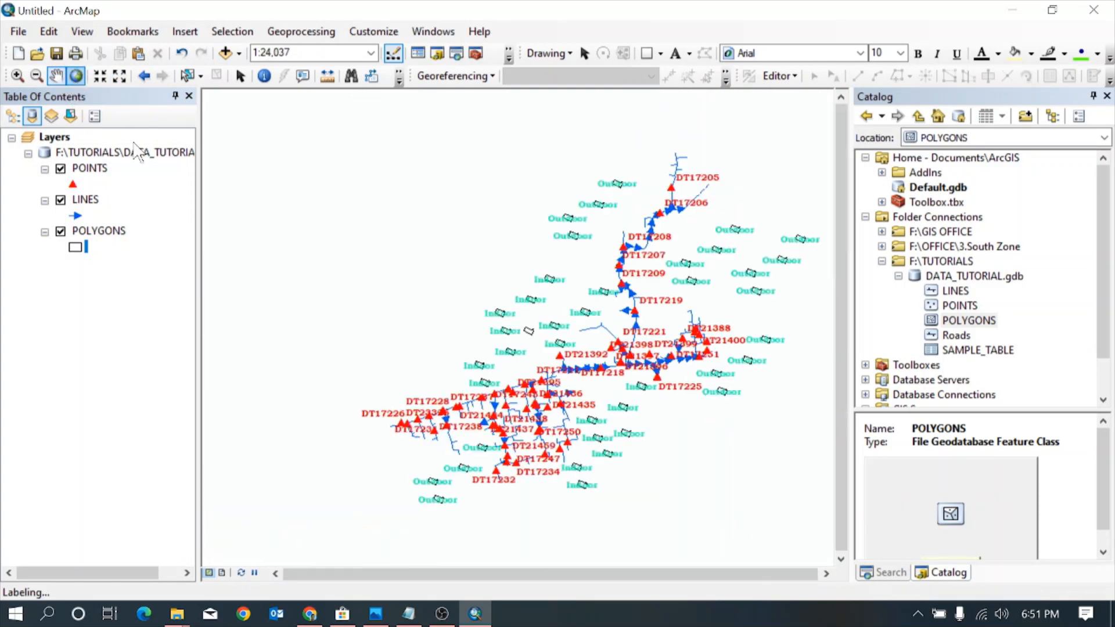
Preview the labelled map in layout view with the map enlarged in the page's data frame, and return to data view
{"action": "left_click", "coordinate": [222, 572]}
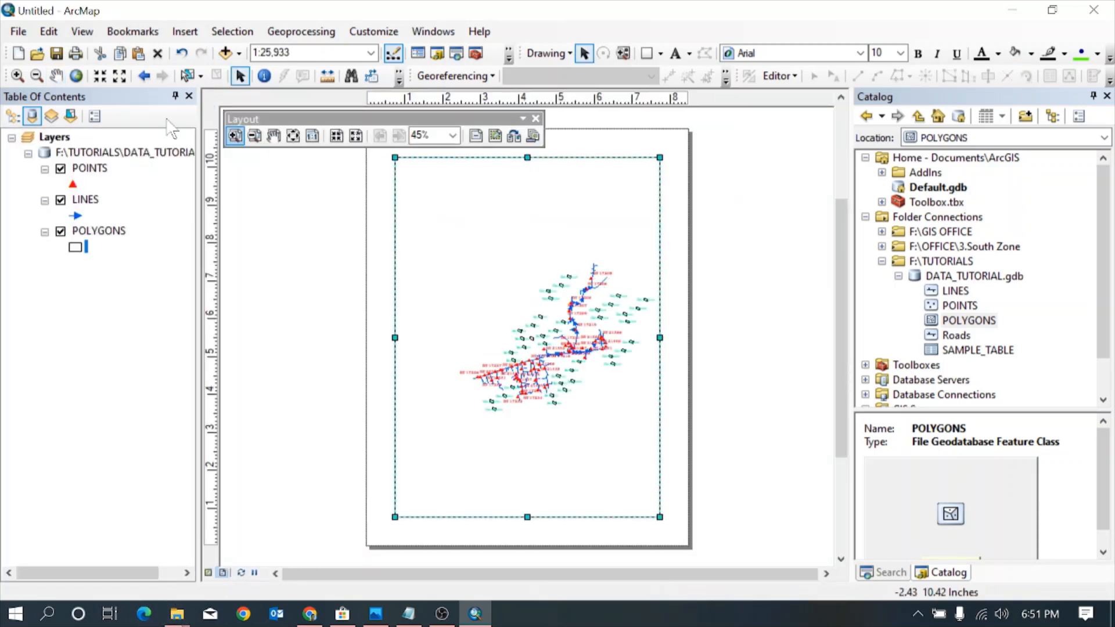
{"action": "left_click", "coordinate": [17, 76]}
{"action": "left_click_drag", "start_coordinate": [459, 230], "coordinate": [566, 409]}
{"action": "left_click_drag", "start_coordinate": [637, 444], "coordinate": [650, 455]}
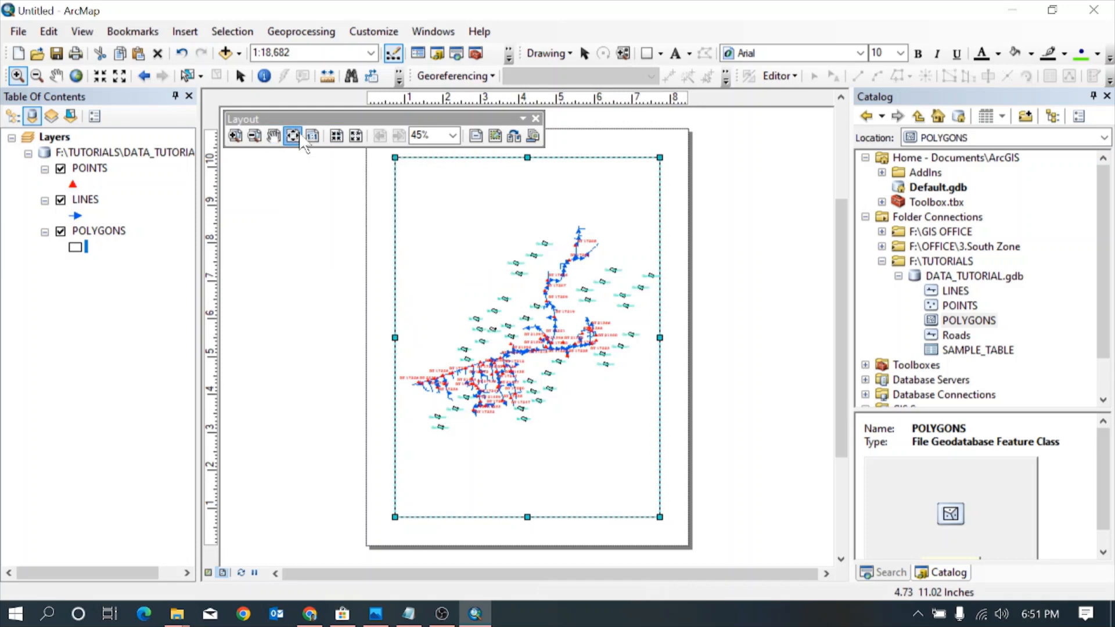
{"action": "left_click", "coordinate": [536, 119]}
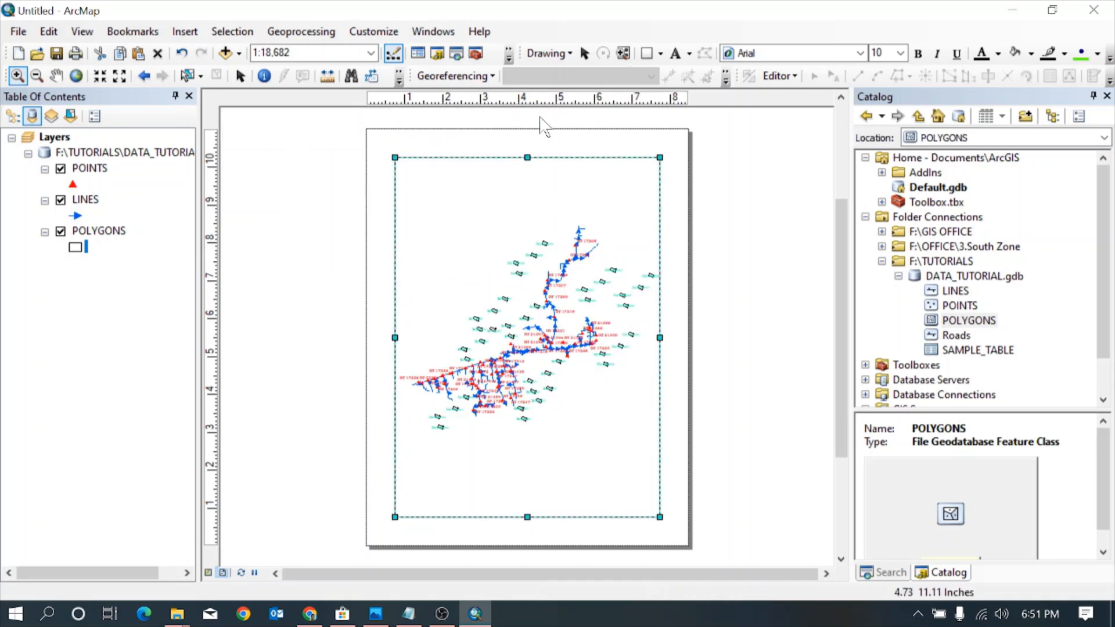
{"action": "left_click", "coordinate": [209, 573]}
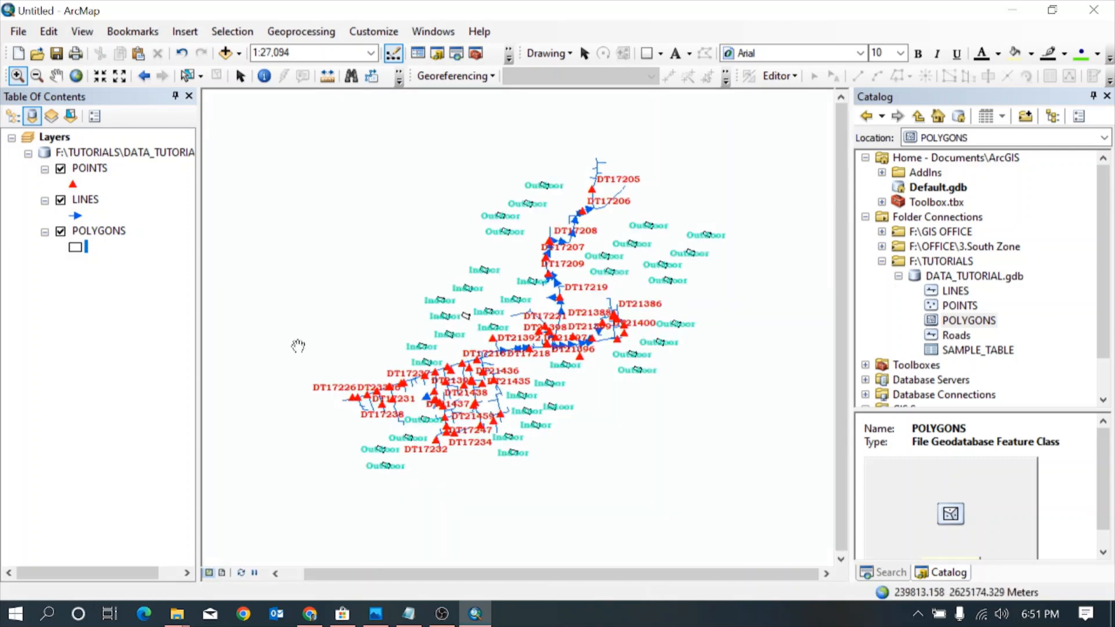
Remove the DATA_TUTORIAL.gdb source group holding the POINTS, LINES and POLYGONS layers from the map
{"action": "left_click", "coordinate": [56, 76]}
{"action": "right_click", "coordinate": [102, 151]}
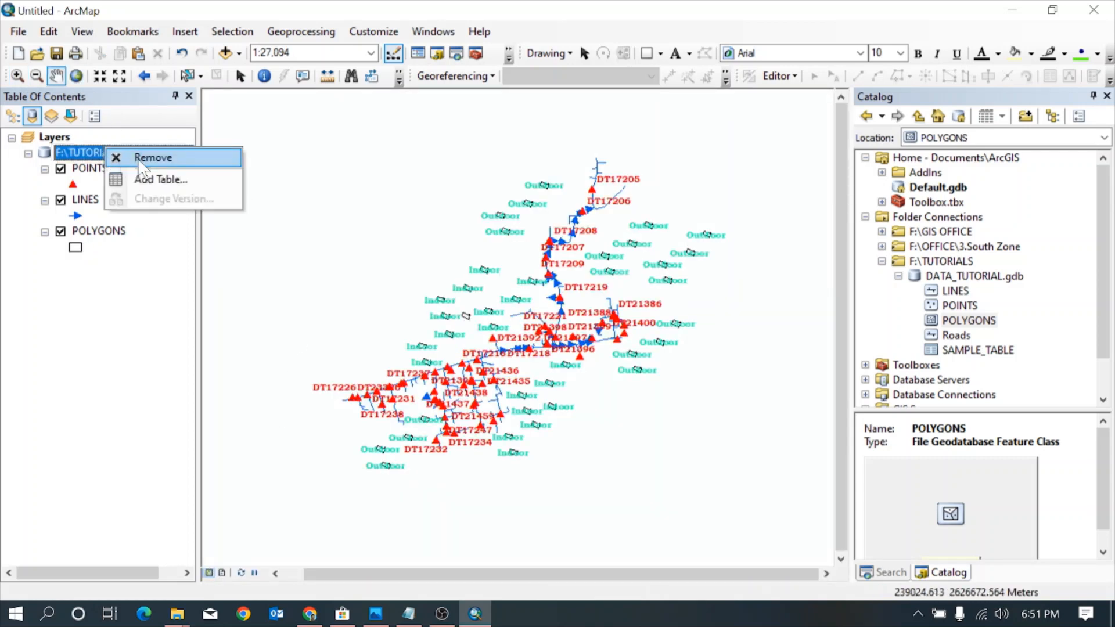
{"action": "left_click", "coordinate": [142, 156]}
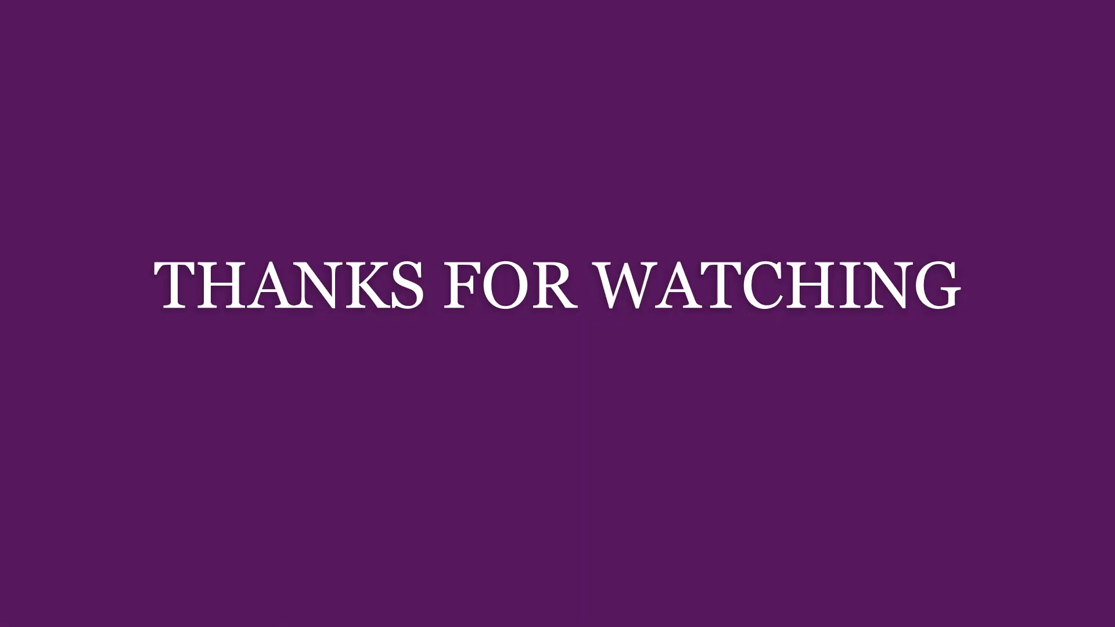